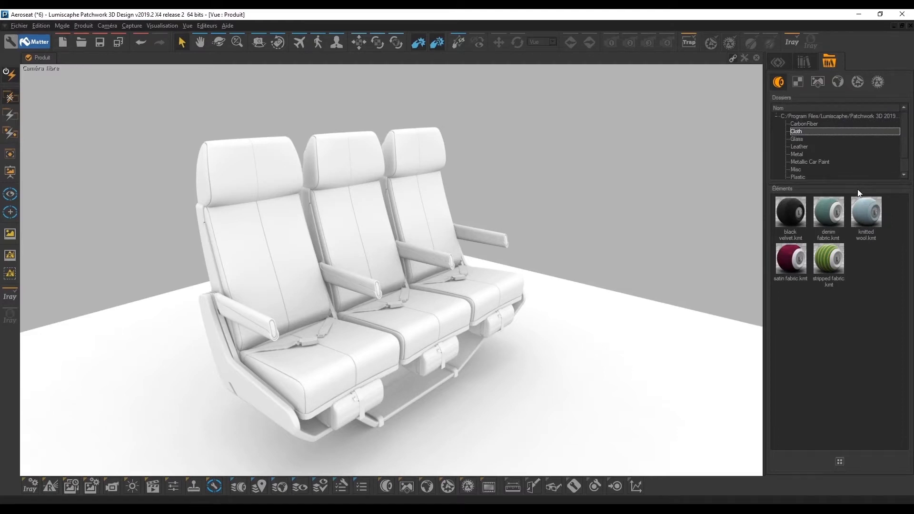
# - Apply the denim fabric material to the nearest seat's backrest and black high gloss plastic to the side of its armrest
pyautogui.click(709, 176)
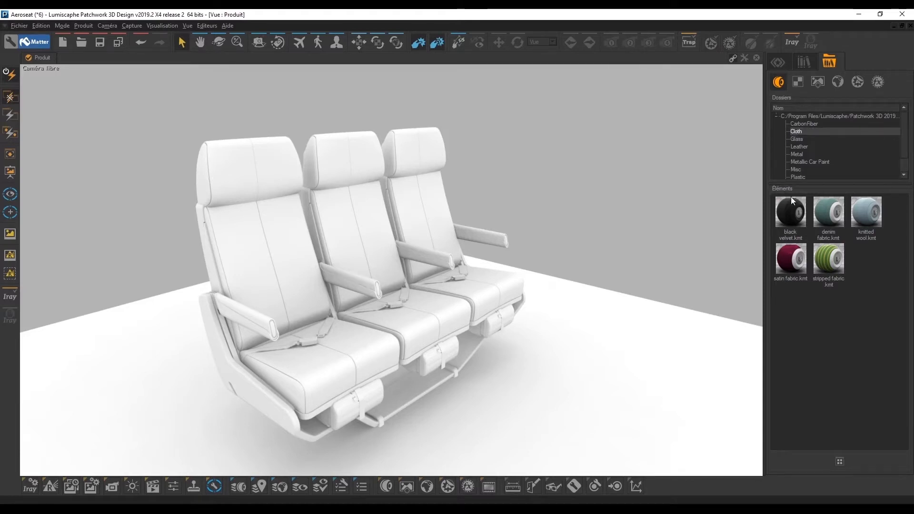
pyautogui.moveTo(828, 219); pyautogui.dragTo(295, 250)
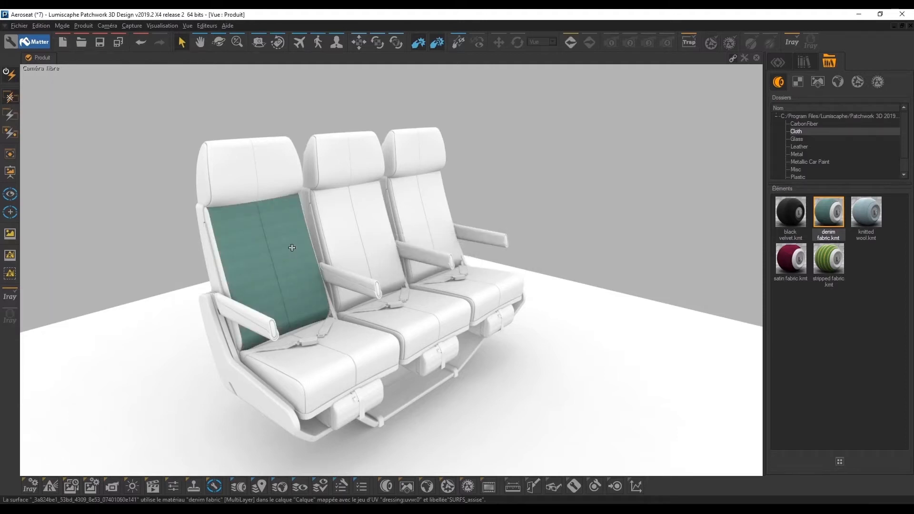
pyautogui.click(806, 178)
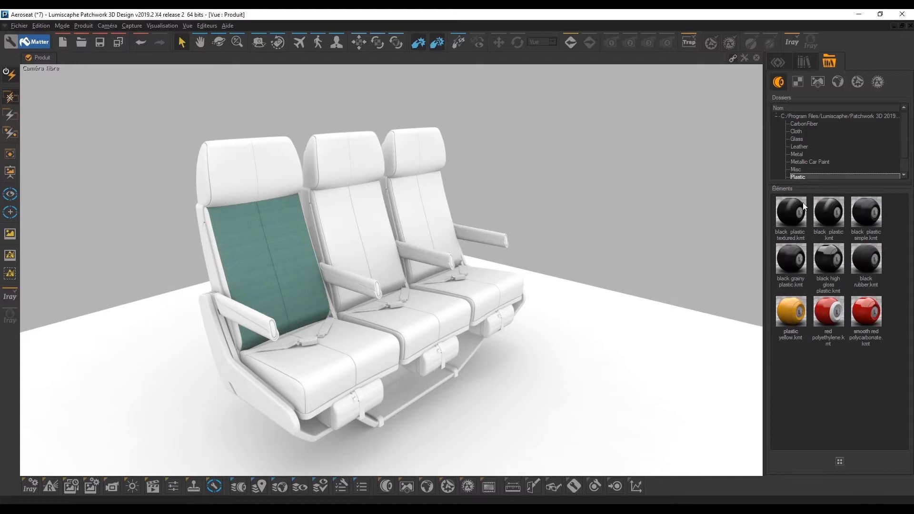
pyautogui.moveTo(831, 259); pyautogui.dragTo(256, 327)
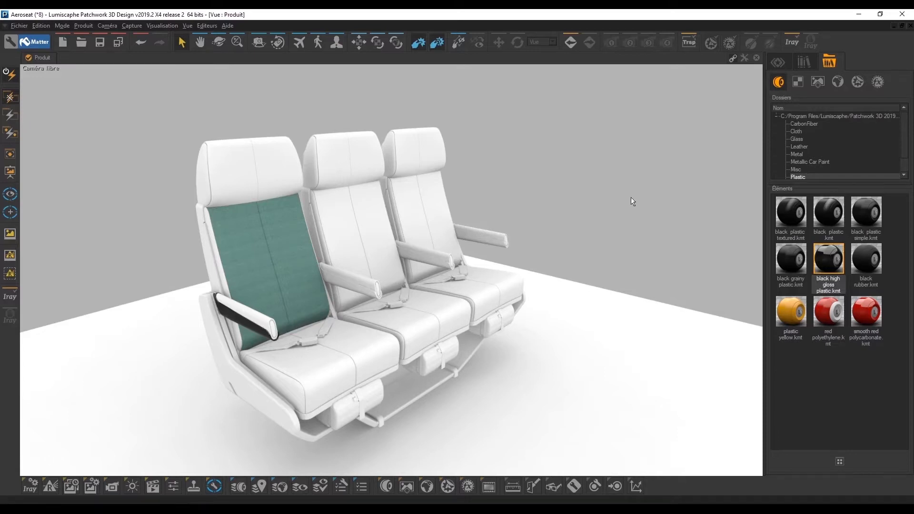
# - Pick up the denim fabric from the covered backrest and apply it to the other backrests, all headrests and the seat cushions
pyautogui.click(804, 62)
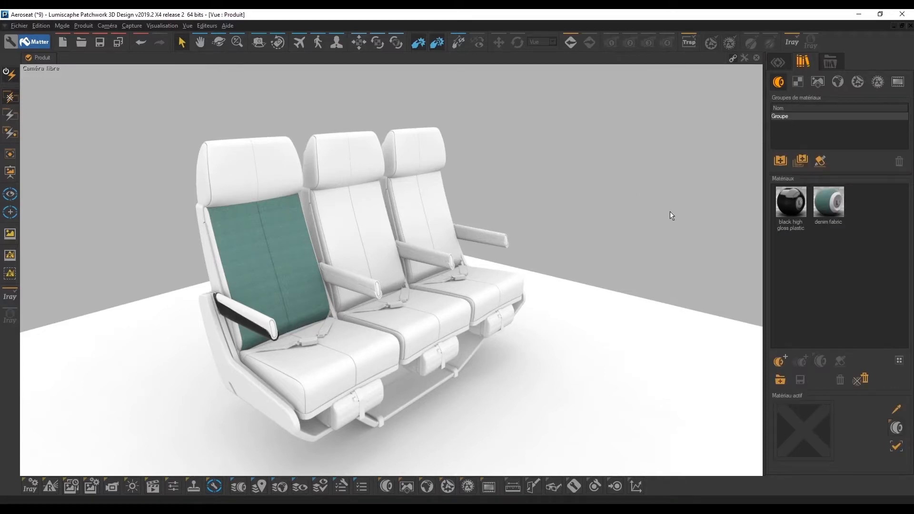
pyautogui.click(288, 238)
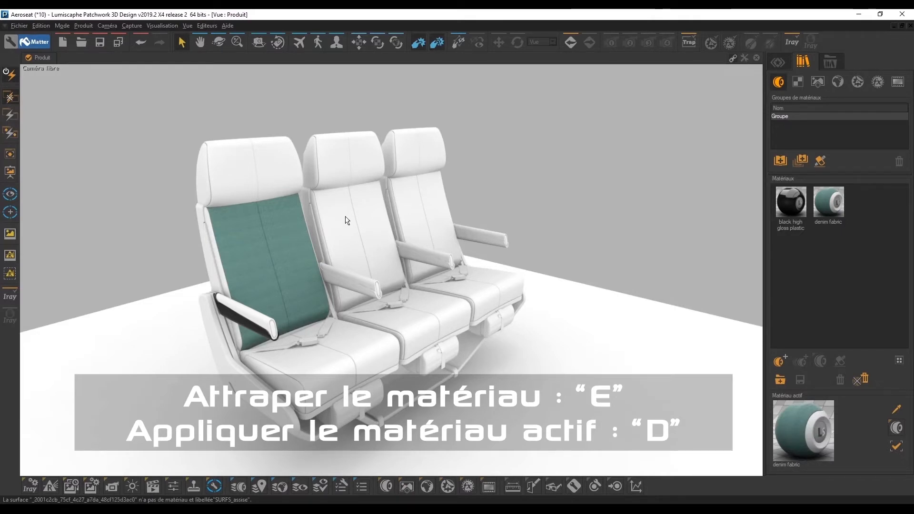
pyautogui.press('d')
pyautogui.press('d')
pyautogui.press('d')
pyautogui.press('d')
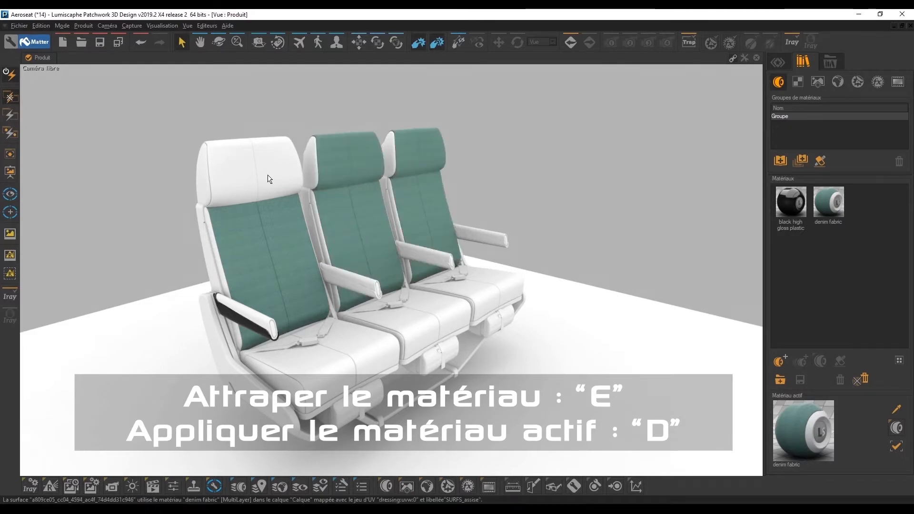
pyautogui.press('d')
pyautogui.press('d')
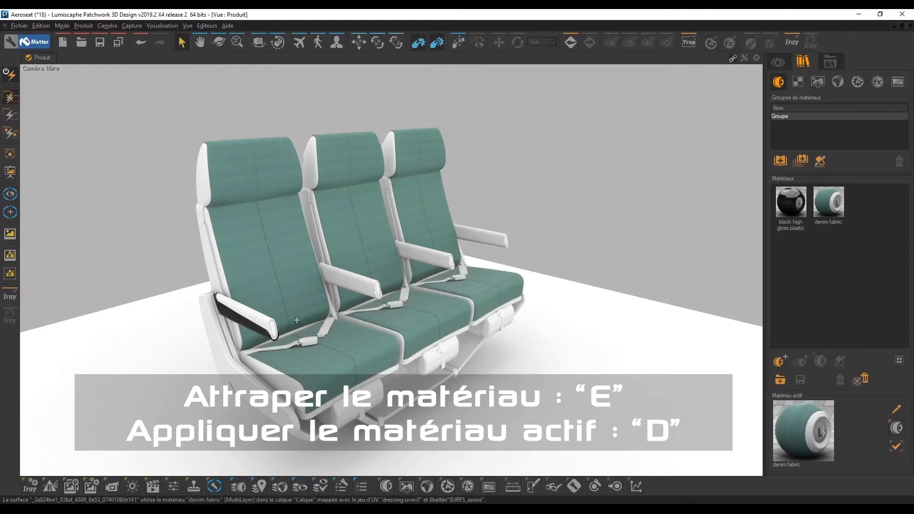
# - Pick up the black high gloss plastic and apply it to the other armrest sides, the backrest frames and the seat base
pyautogui.press('e')
pyautogui.press('d')
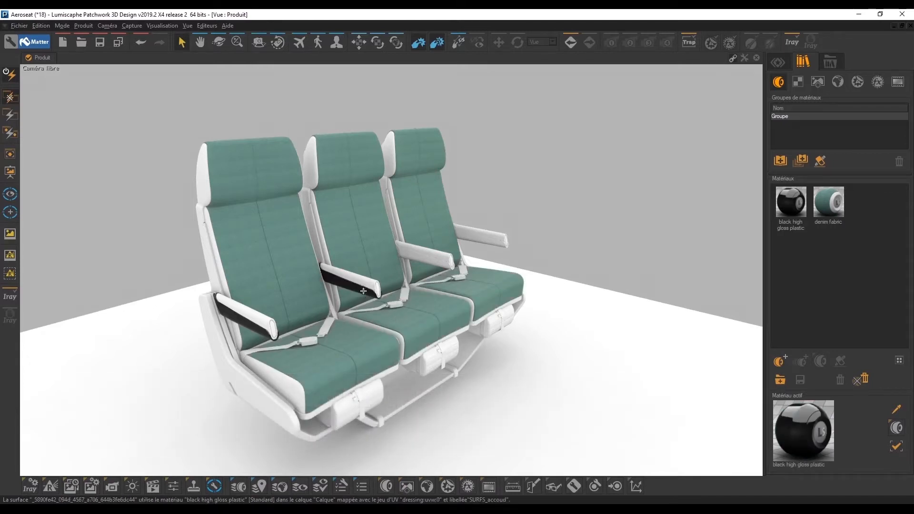
pyautogui.press('d')
pyautogui.press('d')
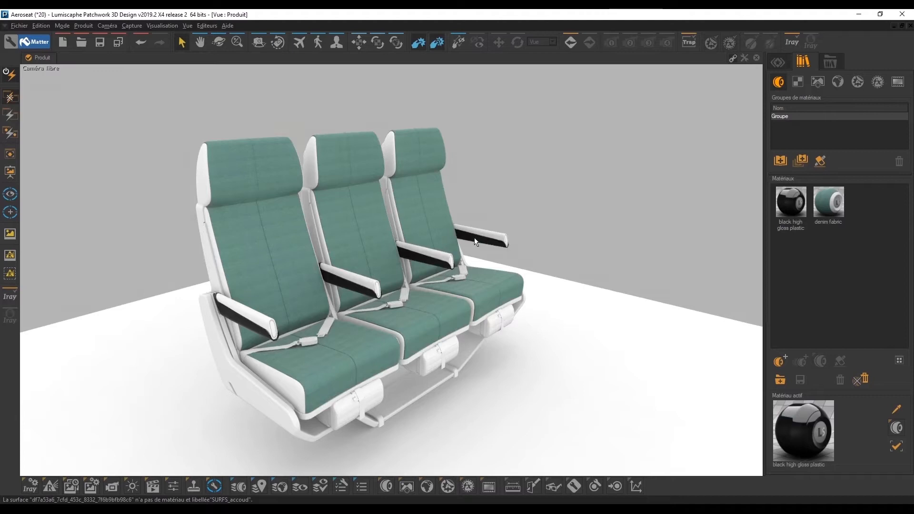
pyautogui.press('d')
pyautogui.press('d')
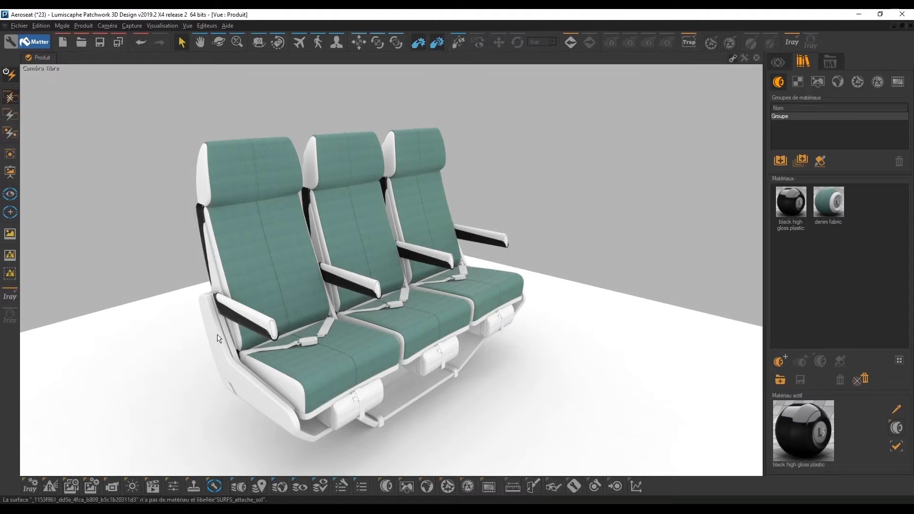
pyautogui.press('d')
pyautogui.press('d')
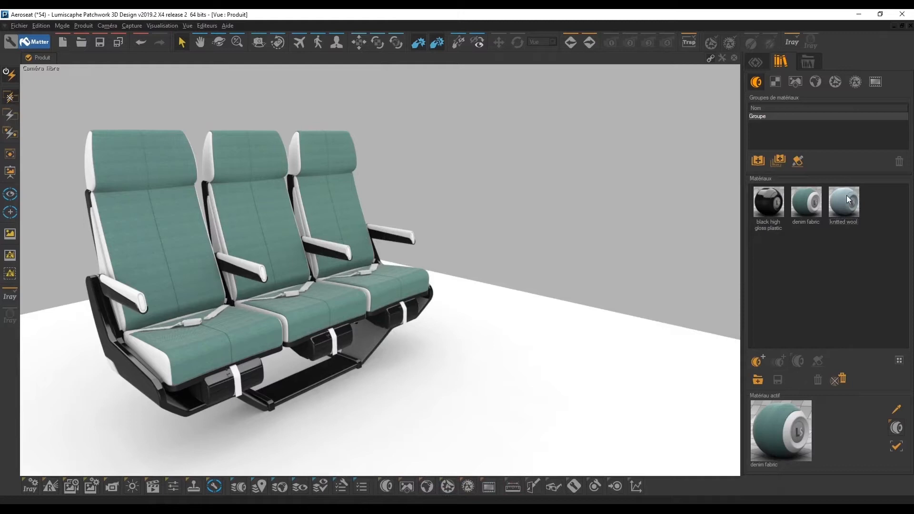
# - Try to assign the knitted wool material to the farthest seat's denim backrest
pyautogui.doubleClick(846, 221)
pyautogui.moveTo(783, 245); pyautogui.dragTo(352, 242)
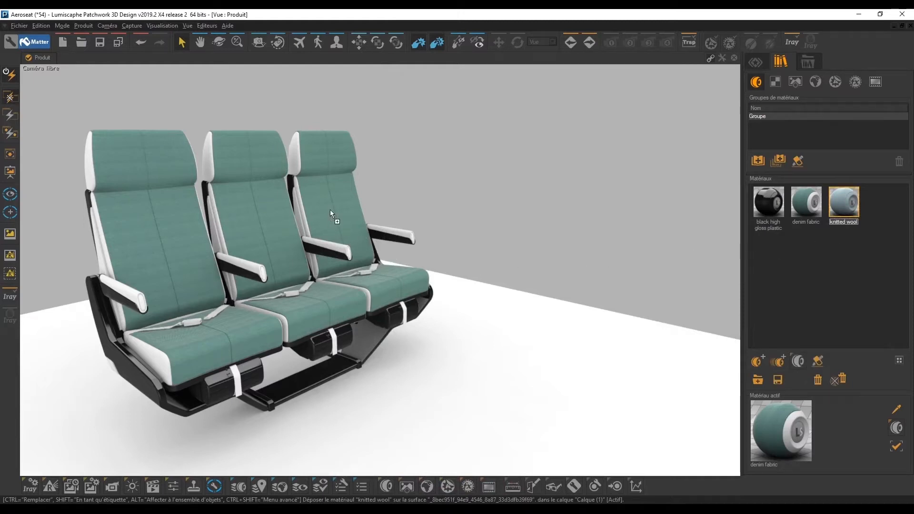
pyautogui.moveTo(330, 210); pyautogui.dragTo(330, 209)
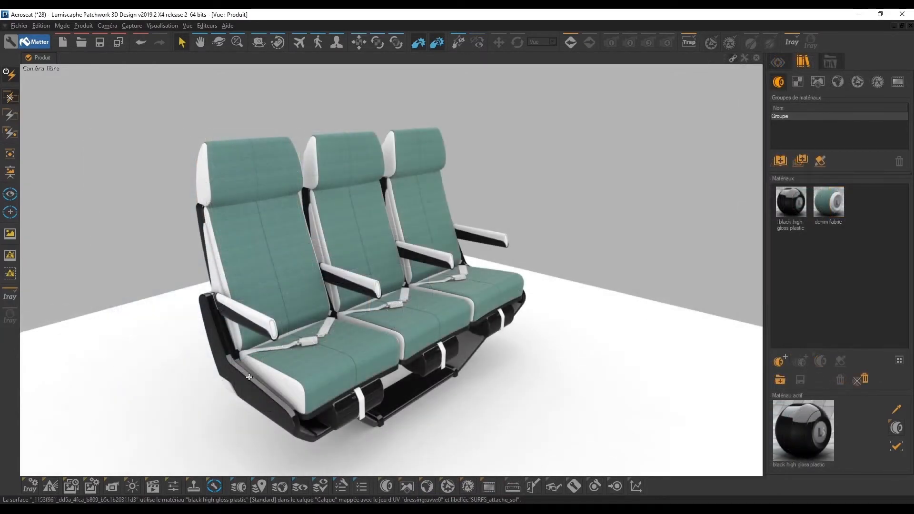
# - Apply the black high gloss plastic to the remaining side trim of the seat base
pyautogui.moveTo(249, 377); pyautogui.dragTo(257, 377)
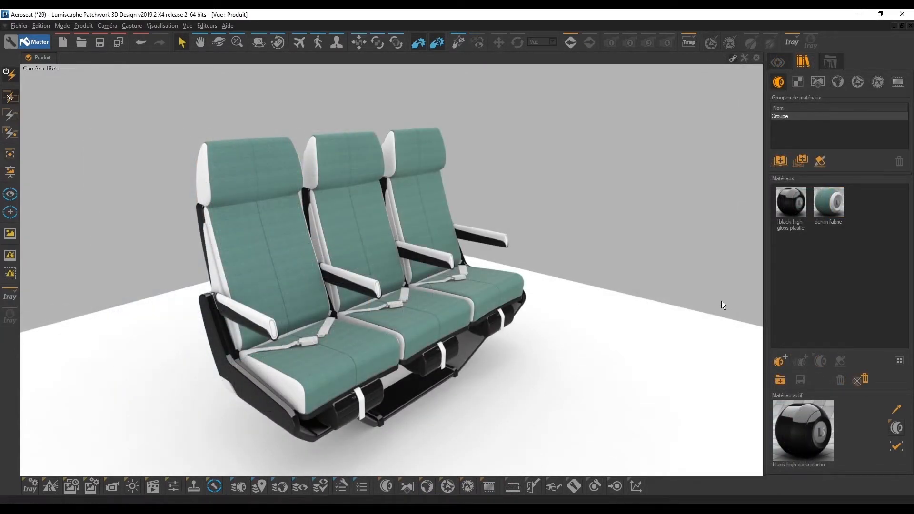
# - Create a new material of the Standard class and replace the denim fabric on the seats with it
pyautogui.click(782, 360)
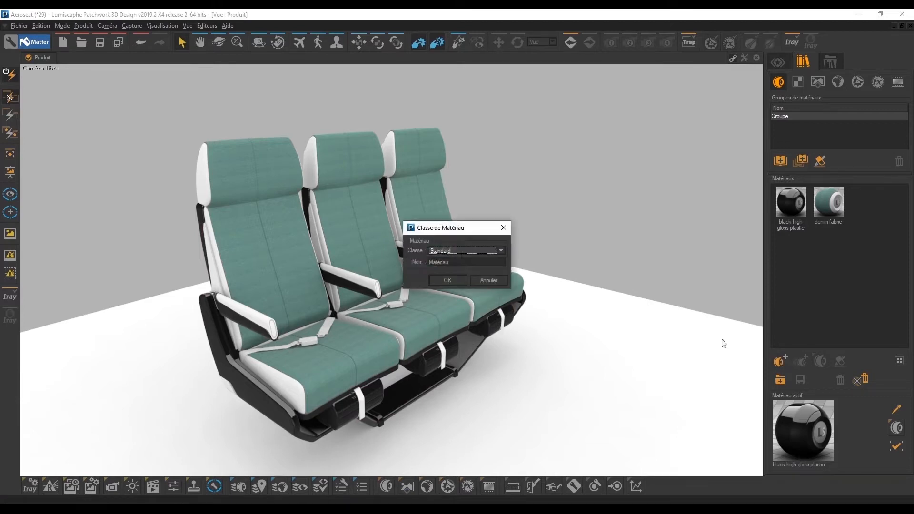
pyautogui.click(504, 250)
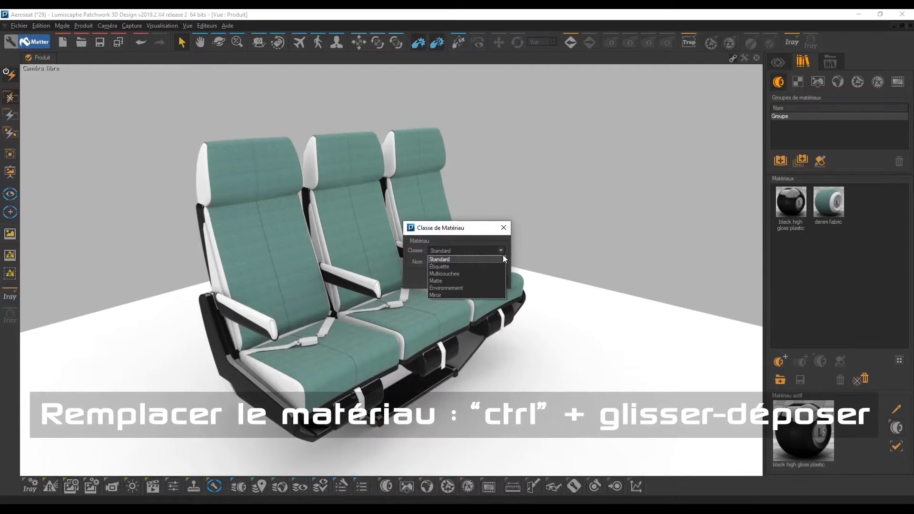
pyautogui.click(502, 260)
pyautogui.click(447, 280)
pyautogui.moveTo(582, 119); pyautogui.dragTo(645, 87)
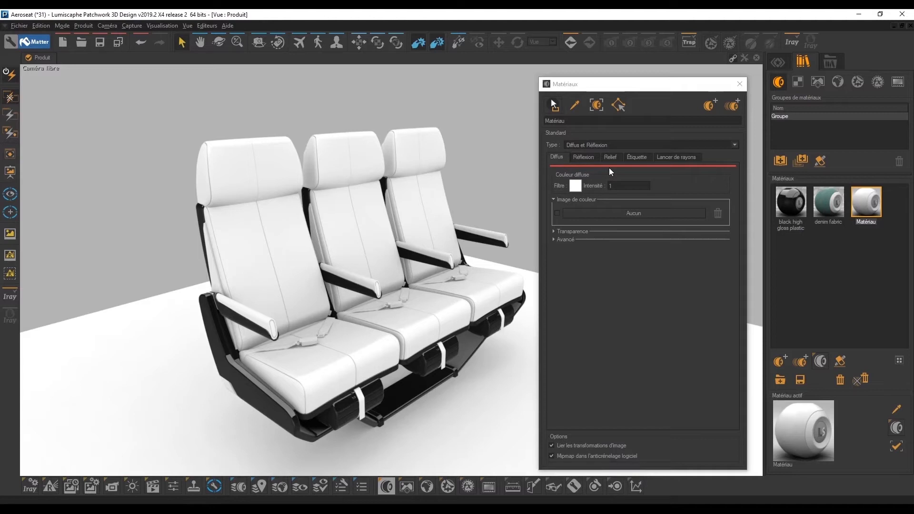
# - Set the new material's diffuse filter colour to a medium blue
pyautogui.click(578, 185)
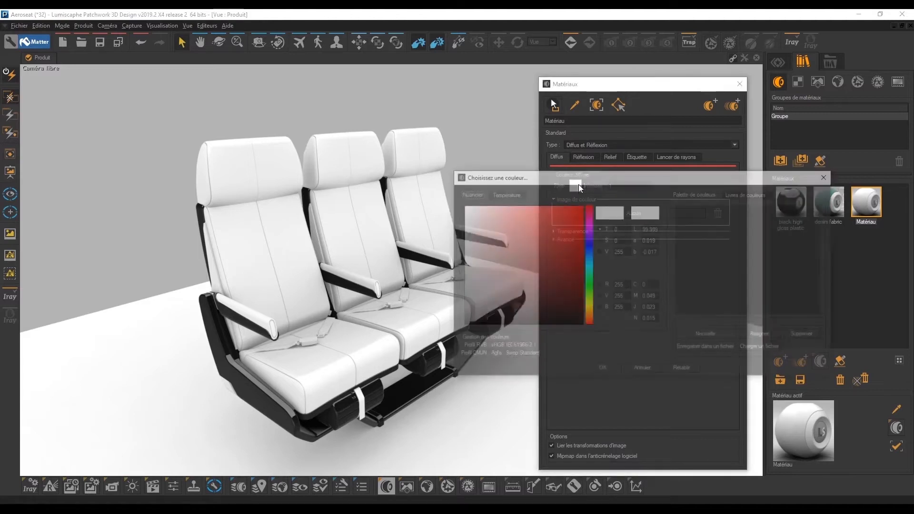
pyautogui.click(591, 247)
pyautogui.moveTo(574, 238); pyautogui.dragTo(527, 250)
pyautogui.click(608, 372)
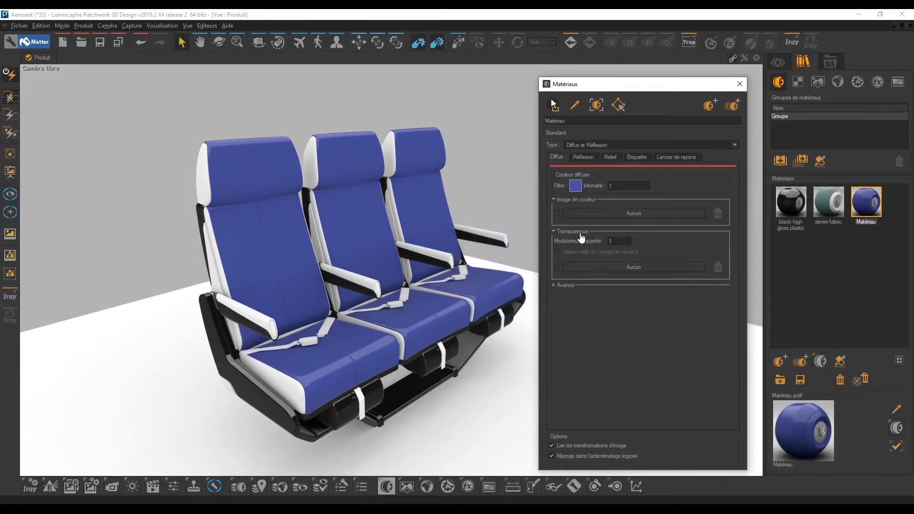
pyautogui.click(581, 233)
# - Import the manchon, LS logo and triangle pattern textures into the library and assign manchon_d as the material's colour image
pyautogui.click(643, 215)
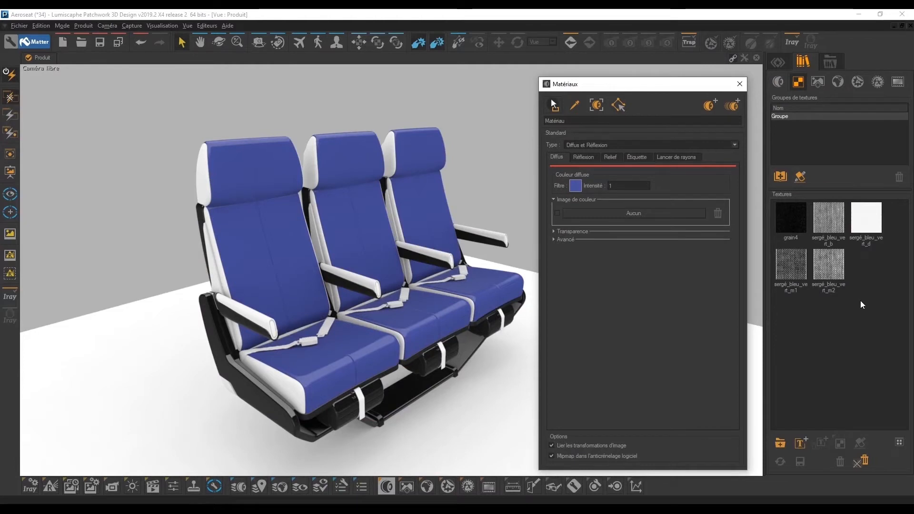
pyautogui.click(783, 444)
pyautogui.moveTo(96, 147); pyautogui.dragTo(373, 93)
pyautogui.click(376, 261)
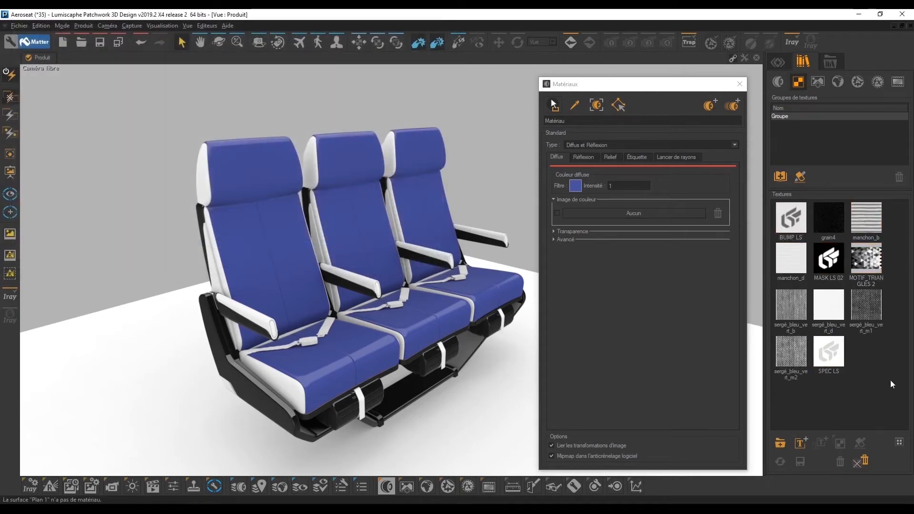
pyautogui.moveTo(790, 261); pyautogui.dragTo(644, 215)
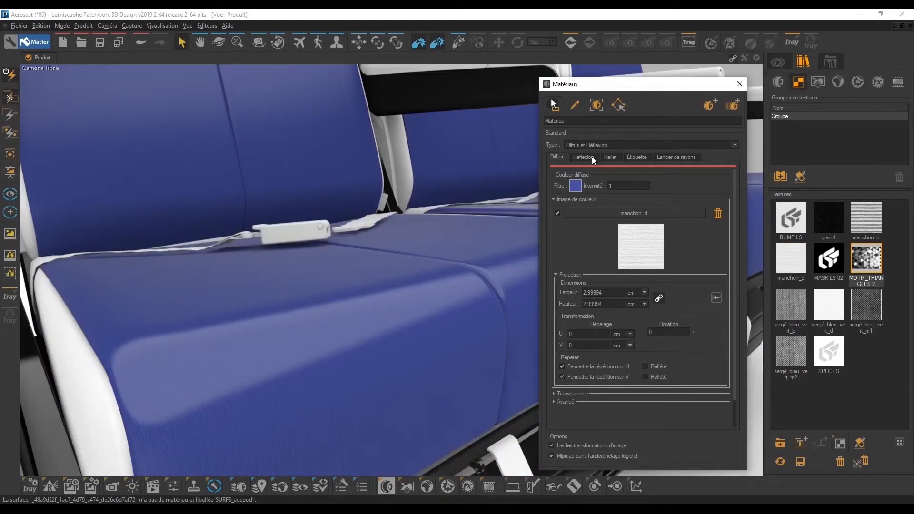
# - Configure the blue material's reflection with intensity 0.4, roughness 8 and manchon_d as the specular map
pyautogui.click(592, 159)
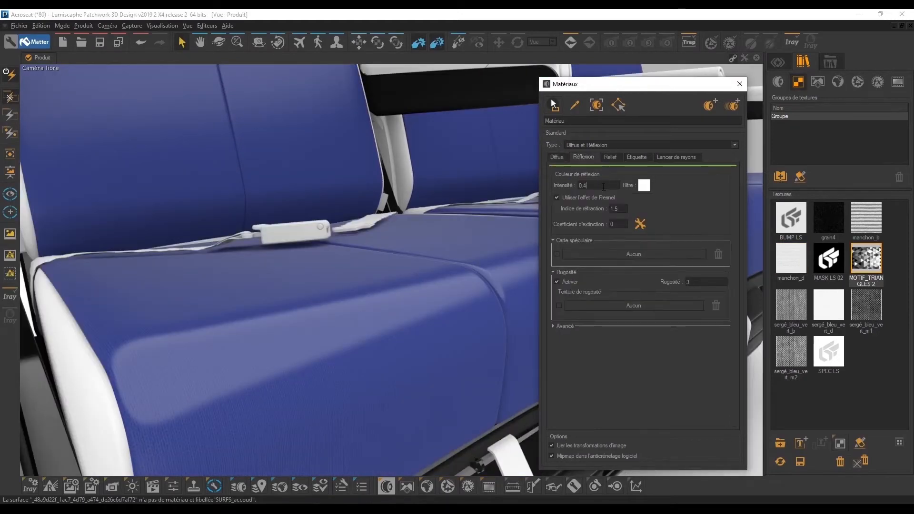
pyautogui.press('Down')
pyautogui.press('Down')
pyautogui.press('Down')
pyautogui.press('Down')
pyautogui.press('Down')
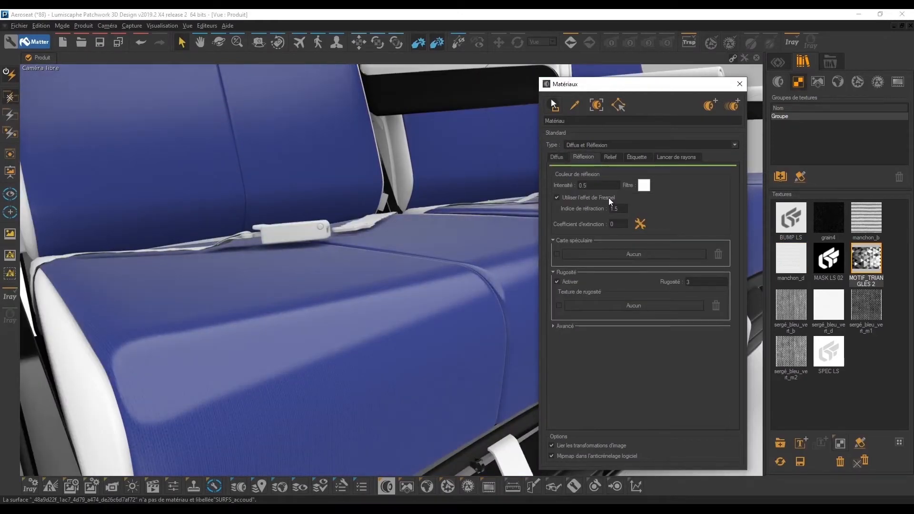
pyautogui.scroll(5, 712, 284)
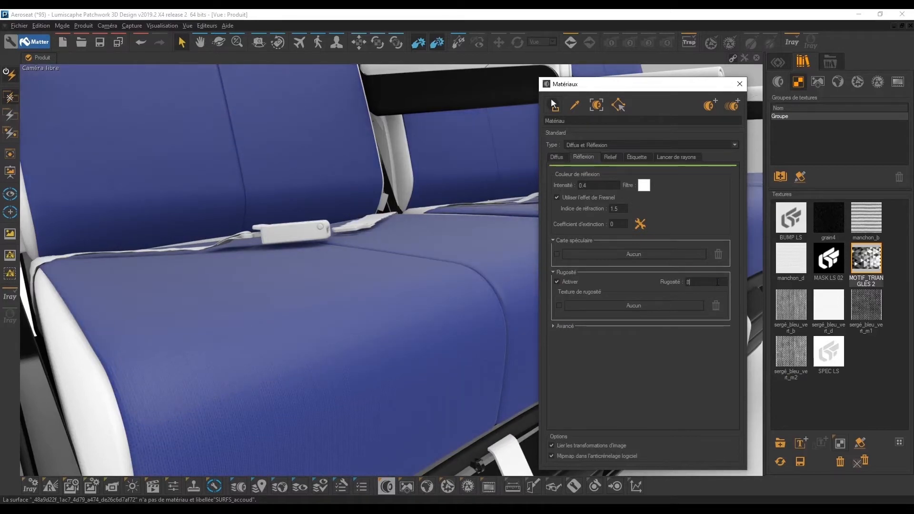
pyautogui.moveTo(794, 258); pyautogui.dragTo(646, 254)
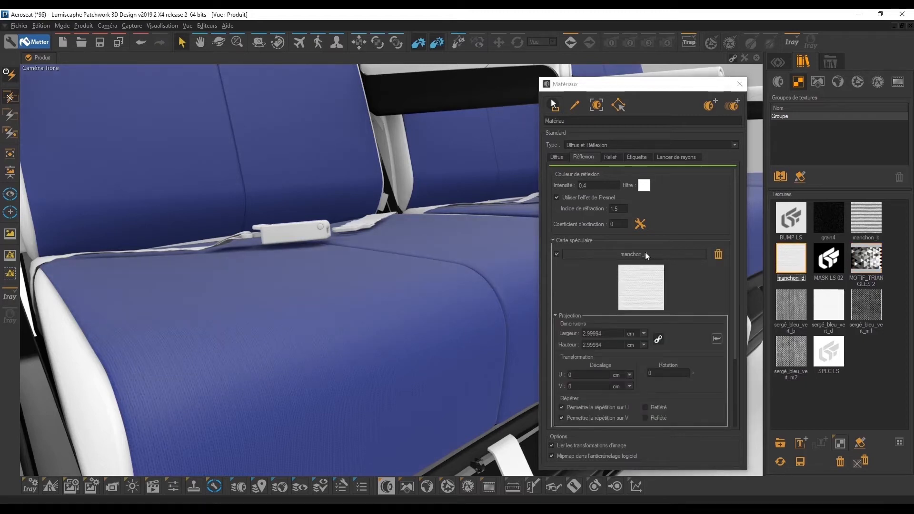
# - Assign manchon_b as the blue material's relief map and set the diffuse and reflection depths to 20
pyautogui.click(611, 159)
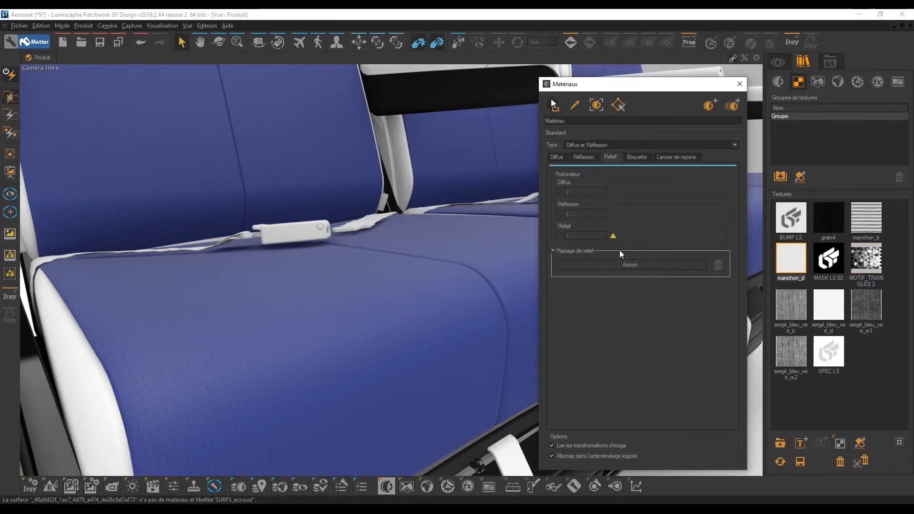
pyautogui.moveTo(866, 218); pyautogui.dragTo(680, 272)
pyautogui.moveTo(582, 193); pyautogui.dragTo(566, 193)
pyautogui.write('20')
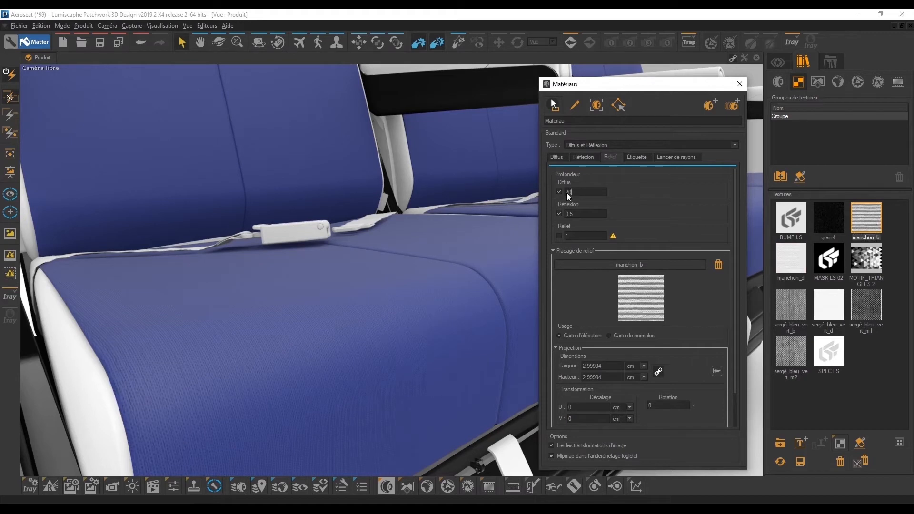
pyautogui.press('Tab')
pyautogui.write('20')
# - Enable the material's relief depth and set it to 20
pyautogui.click(555, 232)
pyautogui.write('20')
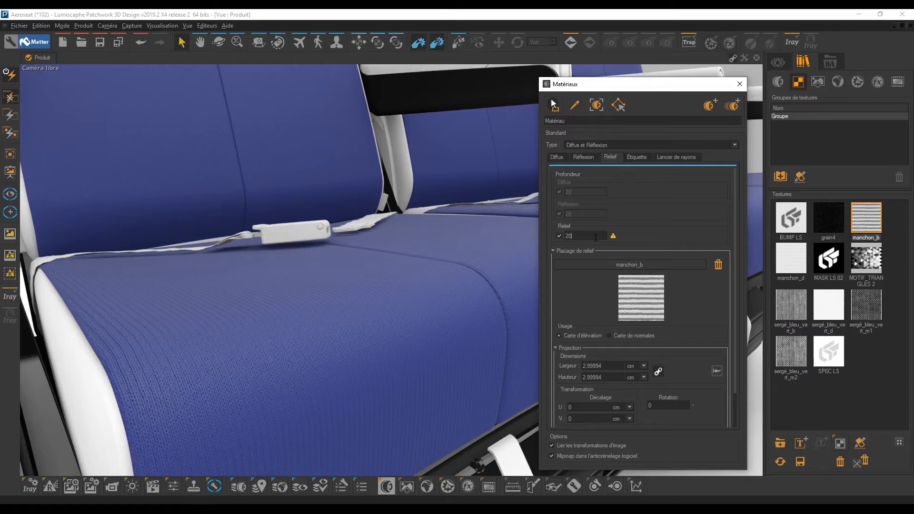
pyautogui.moveTo(612, 239)
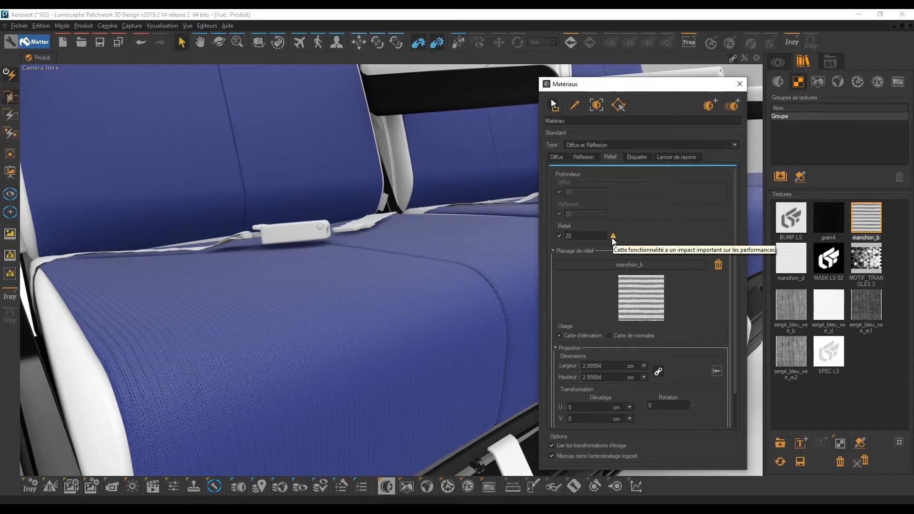
# - Apply the denim fabric to the seat cushions and load that material in the material editor
pyautogui.click(774, 85)
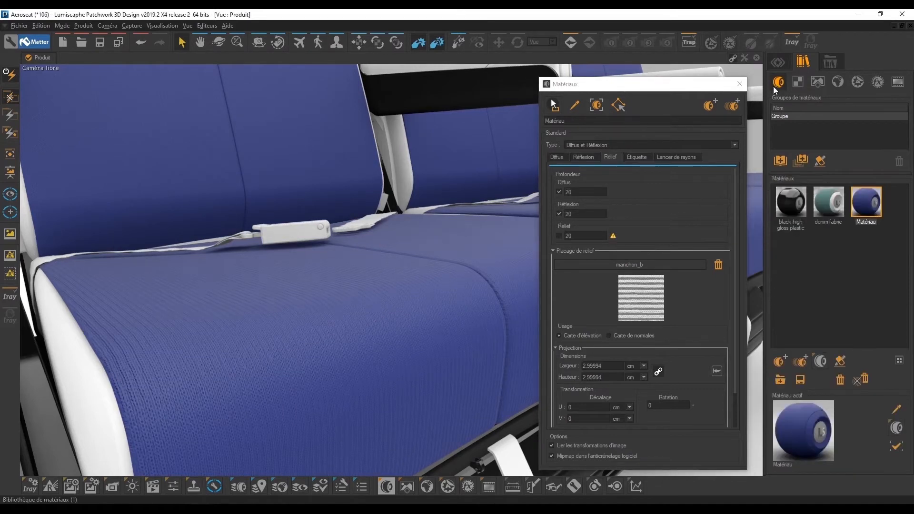
pyautogui.moveTo(832, 205); pyautogui.dragTo(415, 327)
pyautogui.click(826, 206)
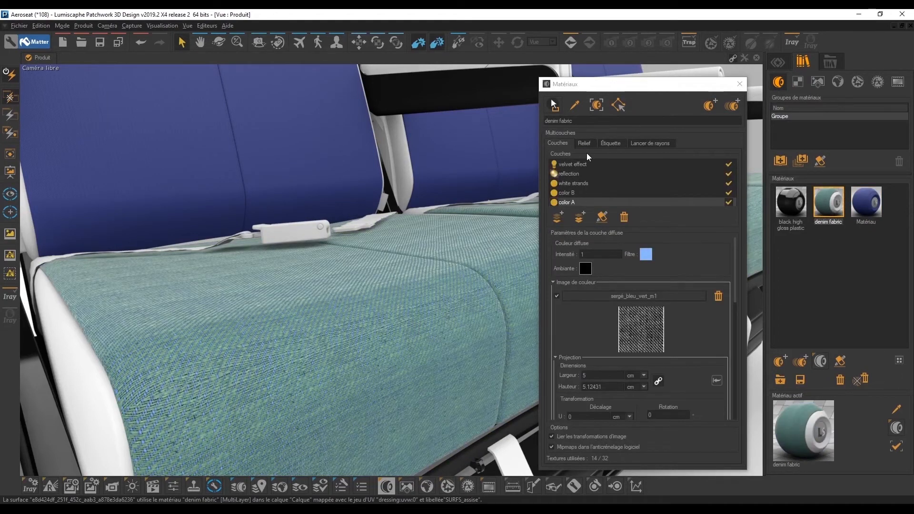
# - Review the parameters of each denim fabric layer: color B, white strands, reflection, velvet effect and color A
pyautogui.click(584, 192)
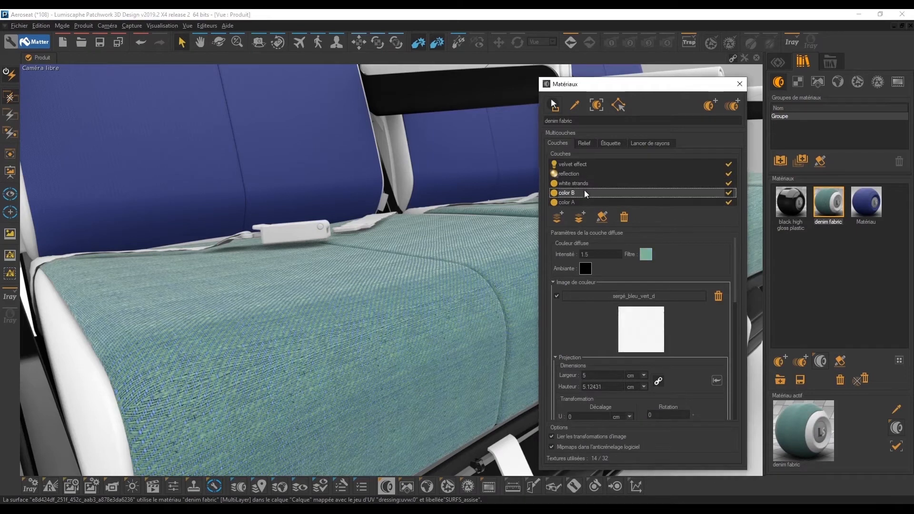
pyautogui.click(581, 183)
pyautogui.click(587, 173)
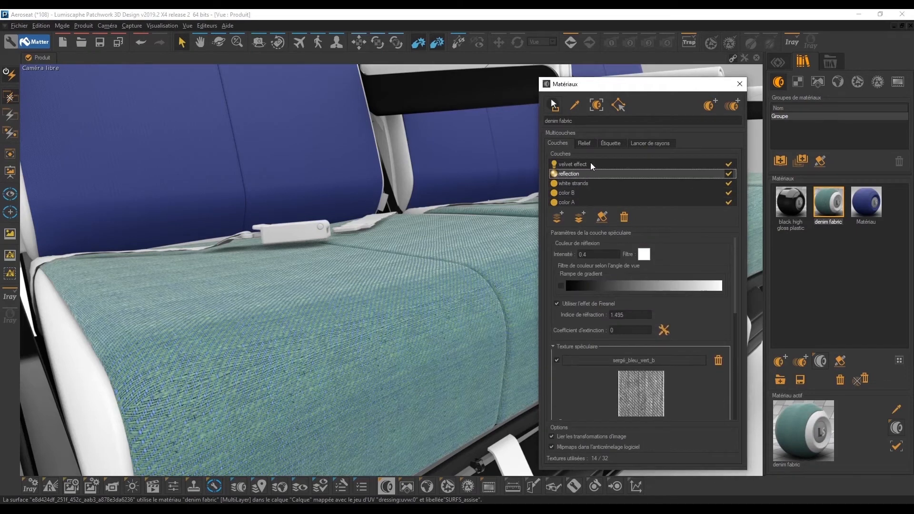
pyautogui.click(591, 165)
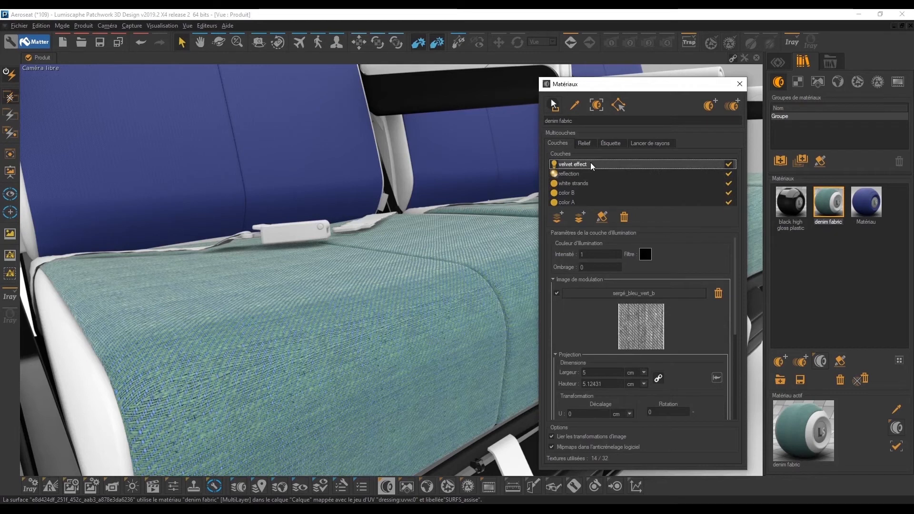
pyautogui.click(576, 202)
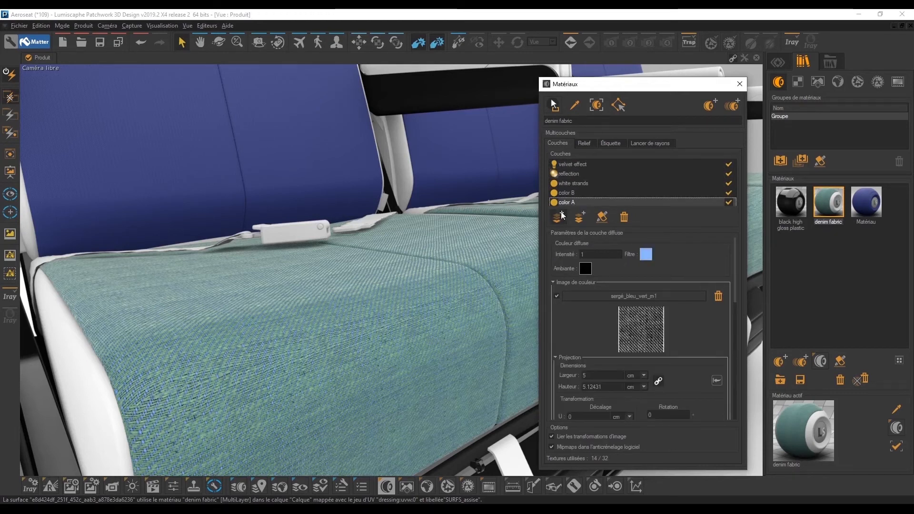
# - Change the diffuse filter colour of the denim's color A layer to dark blue and check its transparency map
pyautogui.moveTo(261, 360); pyautogui.dragTo(363, 309, button='right')
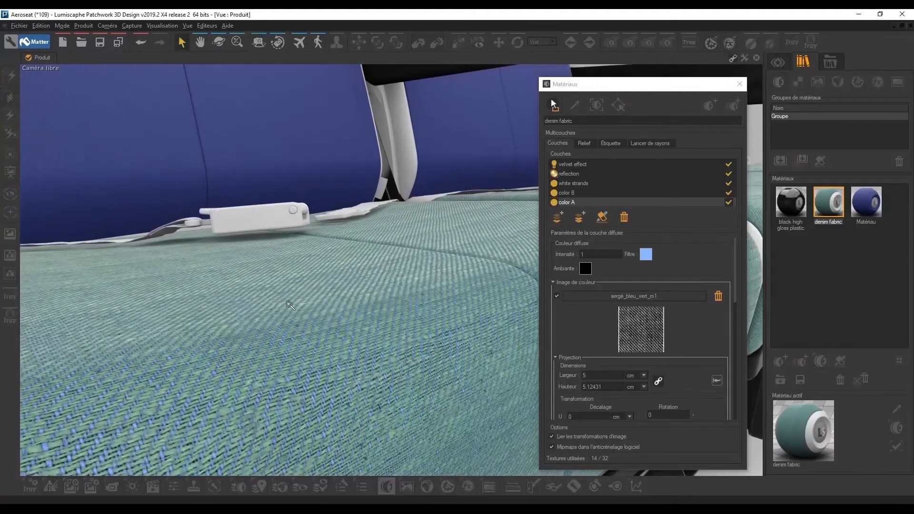
pyautogui.click(646, 254)
pyautogui.moveTo(558, 265); pyautogui.dragTo(543, 266)
pyautogui.click(601, 370)
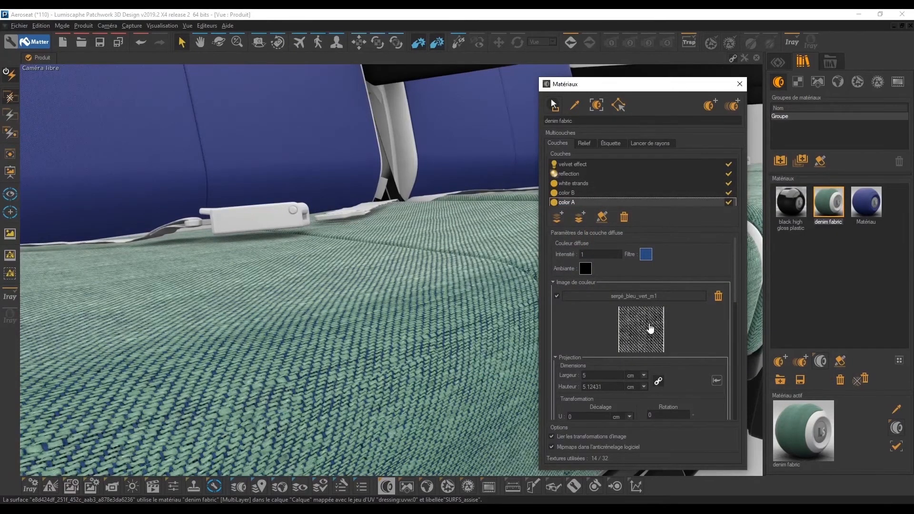
pyautogui.scroll(-5, 653, 333)
pyautogui.scroll(-6, 665, 334)
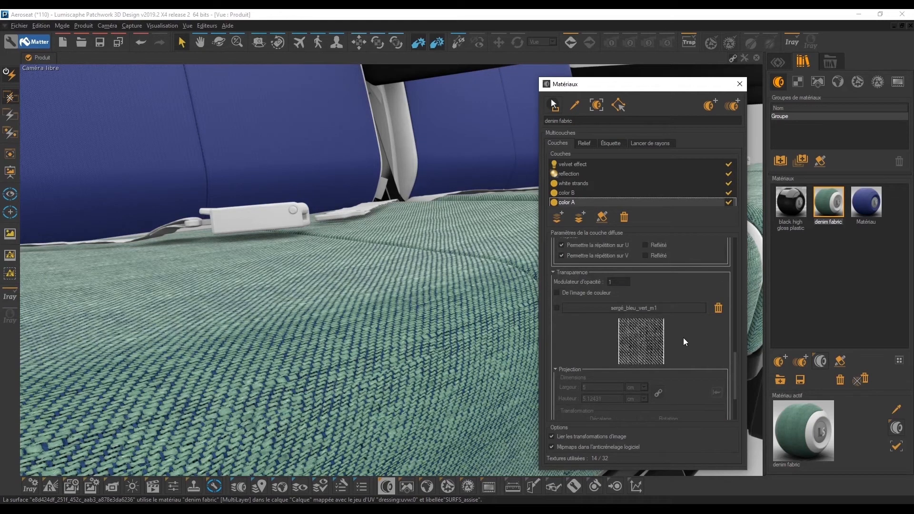
# - Set the diffuse filter of the denim's color B layer to a blue of RGB 75, 133, 195
pyautogui.click(584, 191)
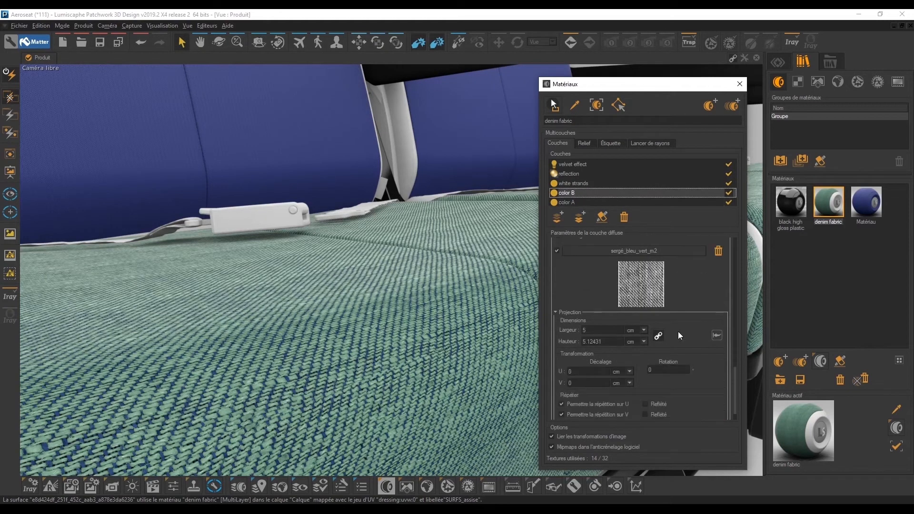
pyautogui.scroll(6, 677, 331)
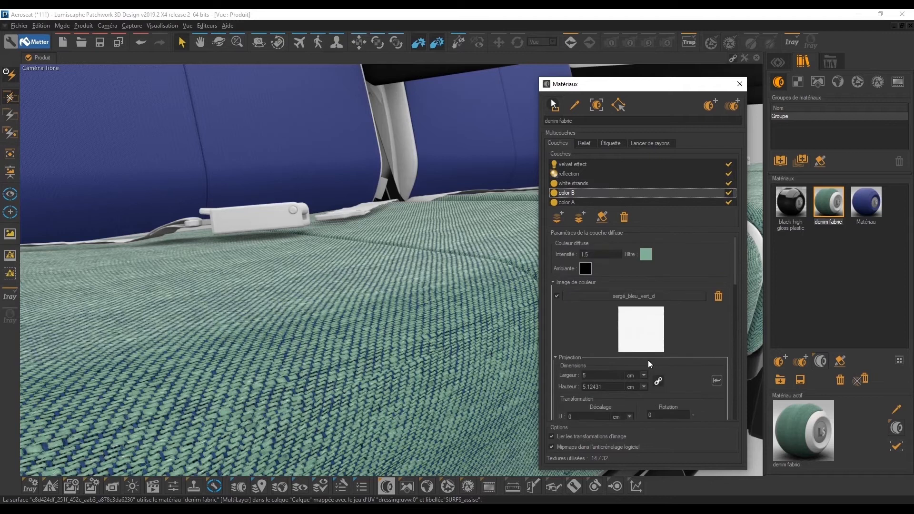
pyautogui.click(645, 255)
pyautogui.moveTo(559, 272); pyautogui.dragTo(535, 233)
pyautogui.moveTo(591, 266); pyautogui.dragTo(590, 254)
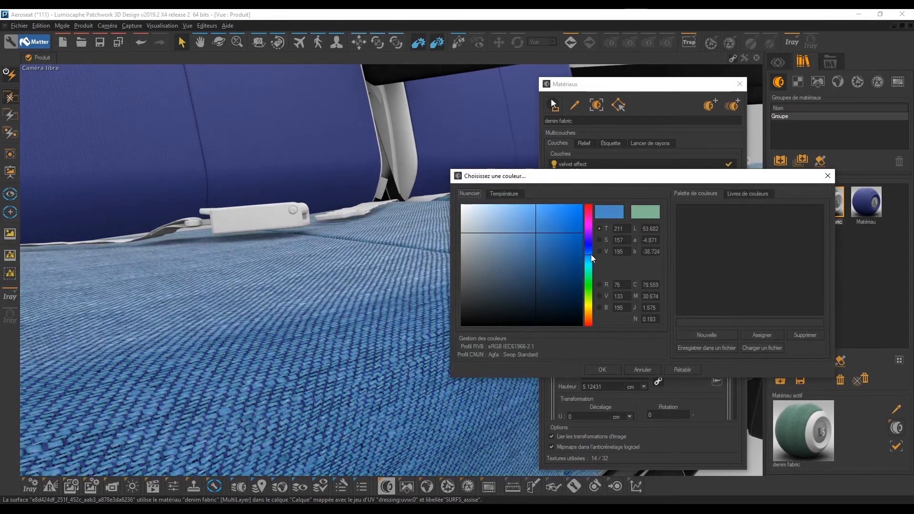
pyautogui.click(603, 371)
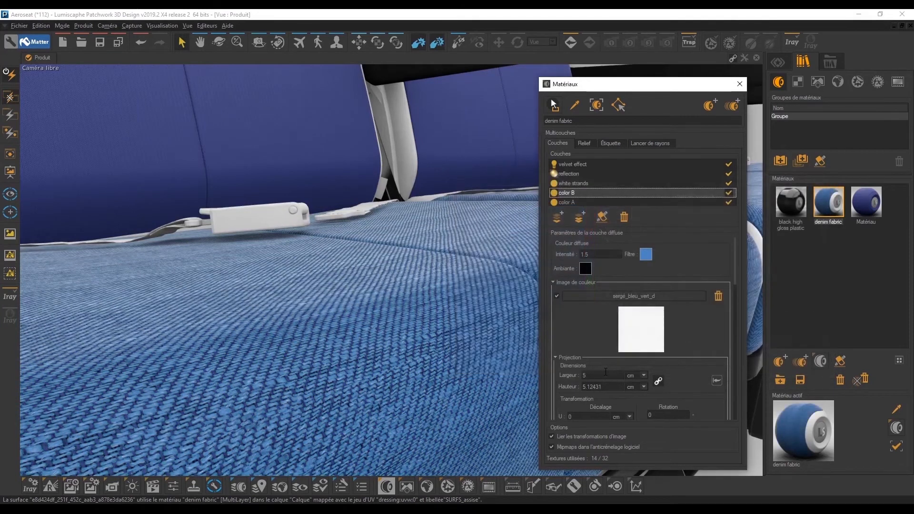
# - Inspect the denim's white strands and reflection layers and toggle the visibility of color B
pyautogui.click(582, 182)
pyautogui.click(576, 174)
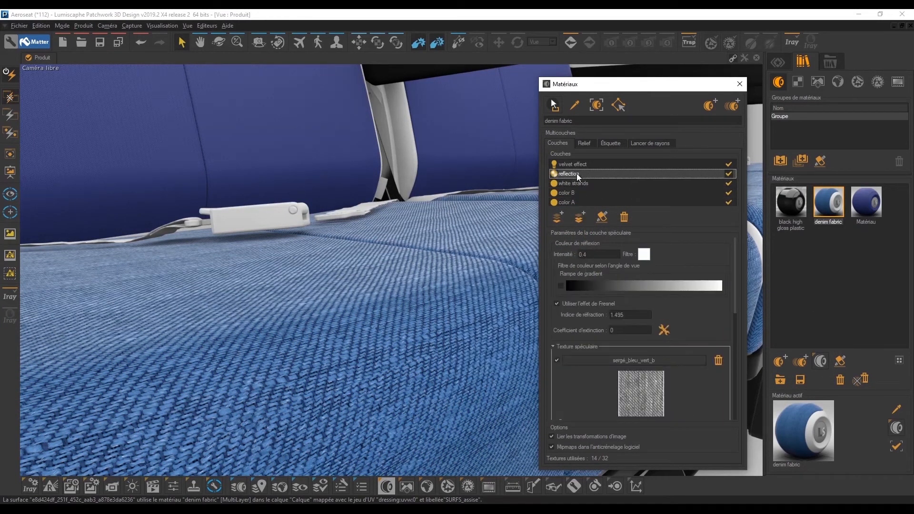
pyautogui.click(728, 193)
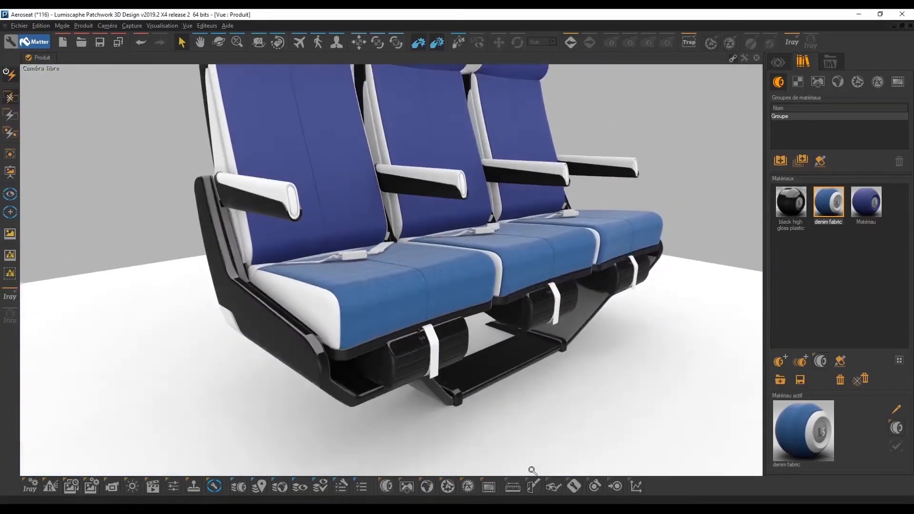
# - Create a Matte-class material and apply it to the floor plane under the seats
pyautogui.scroll(-5, 399, 319)
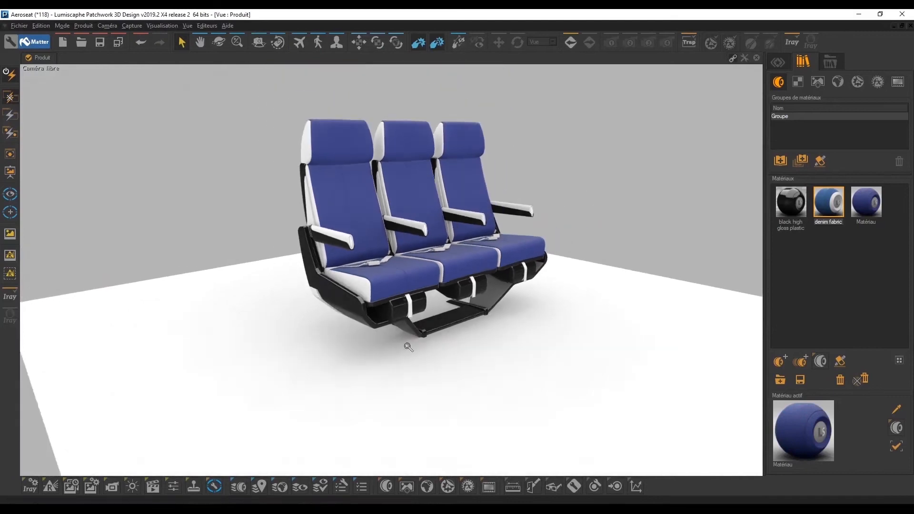
pyautogui.click(779, 360)
pyautogui.click(483, 248)
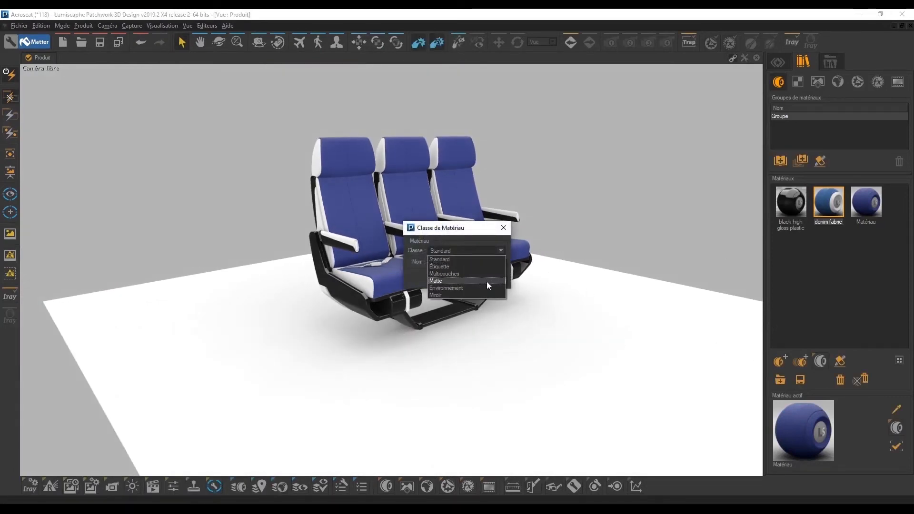
pyautogui.click(486, 281)
pyautogui.click(464, 279)
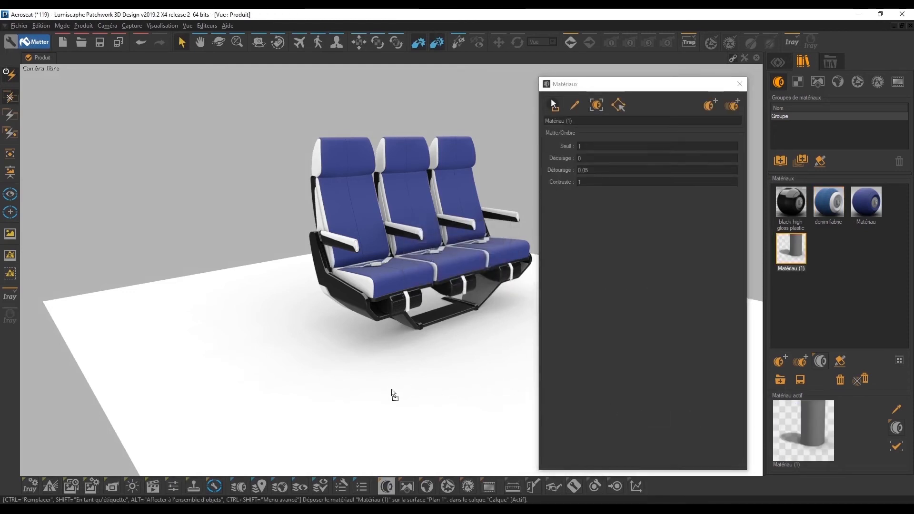
pyautogui.click(390, 390)
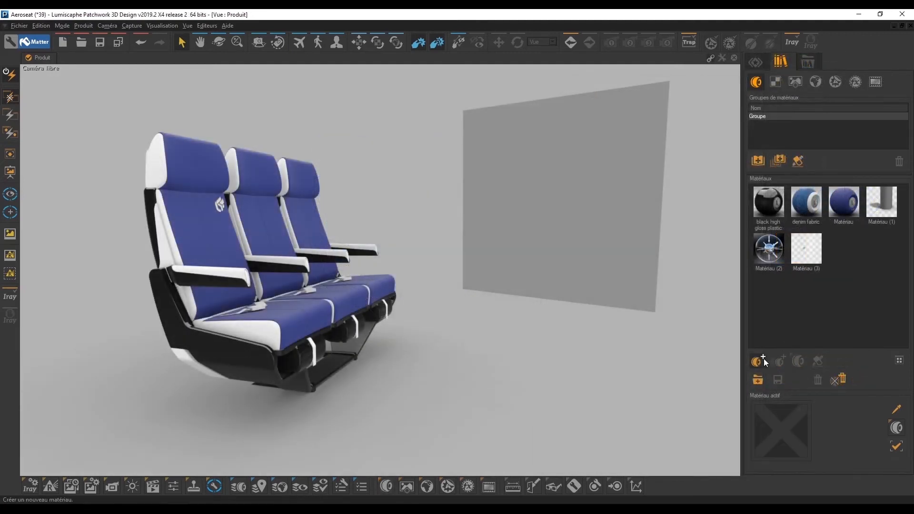
# - Create a new material of the Miroir class
pyautogui.click(758, 361)
pyautogui.click(495, 254)
pyautogui.click(489, 287)
pyautogui.click(450, 278)
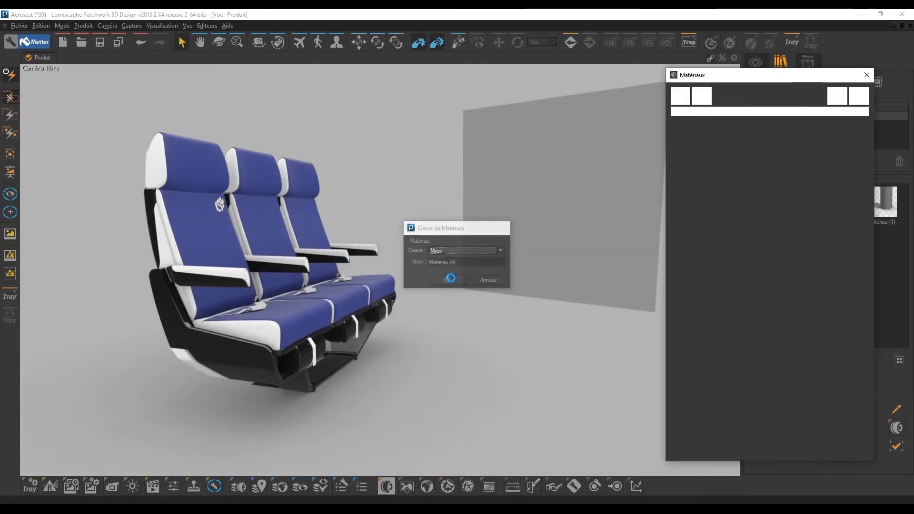
# - Apply the mirror material to the vertical panel beside the seats and set its out-of-scene colour to Environnement
pyautogui.moveTo(826, 82); pyautogui.dragTo(776, 124)
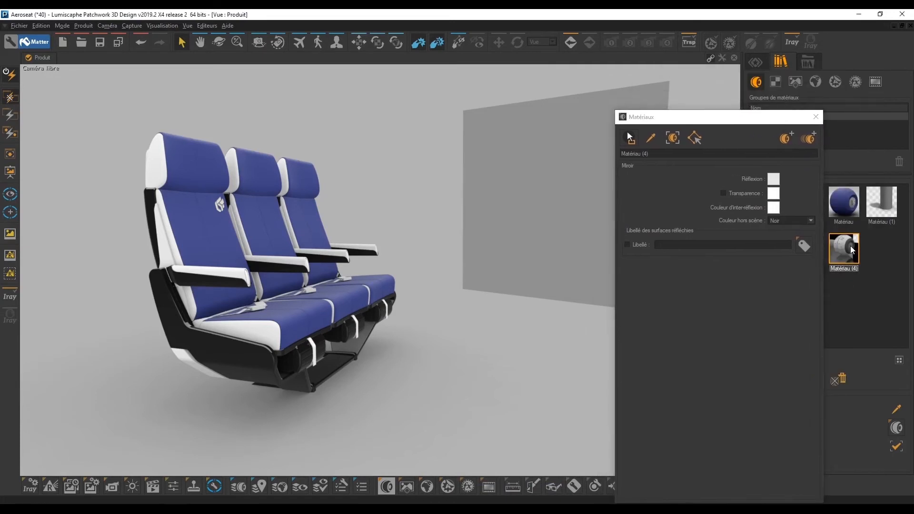
pyautogui.moveTo(686, 121); pyautogui.dragTo(745, 89)
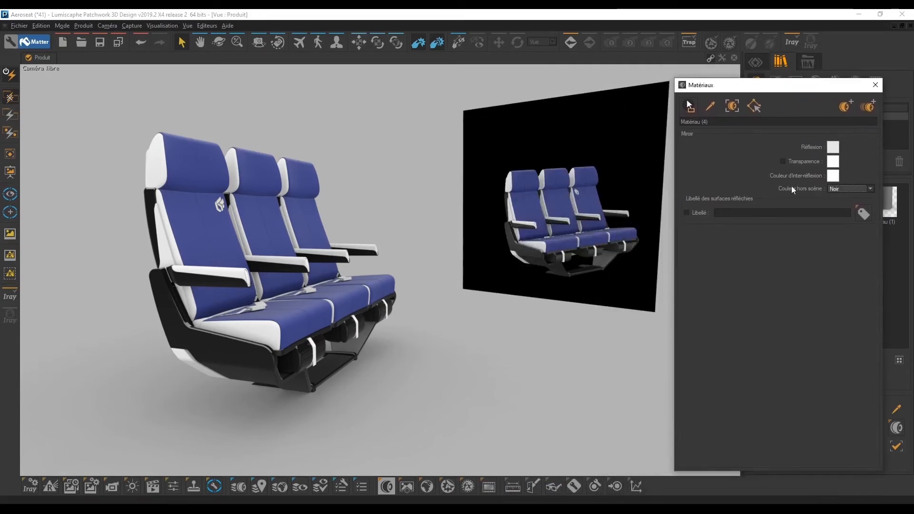
pyautogui.click(847, 212)
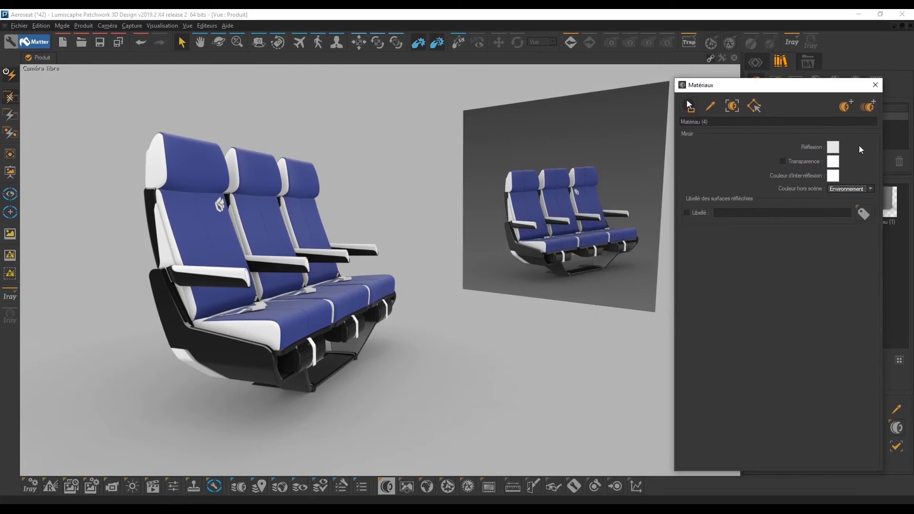
pyautogui.click(875, 84)
# - Create a new material of the Environnement class, keeping its default settings
pyautogui.moveTo(414, 309); pyautogui.dragTo(346, 343)
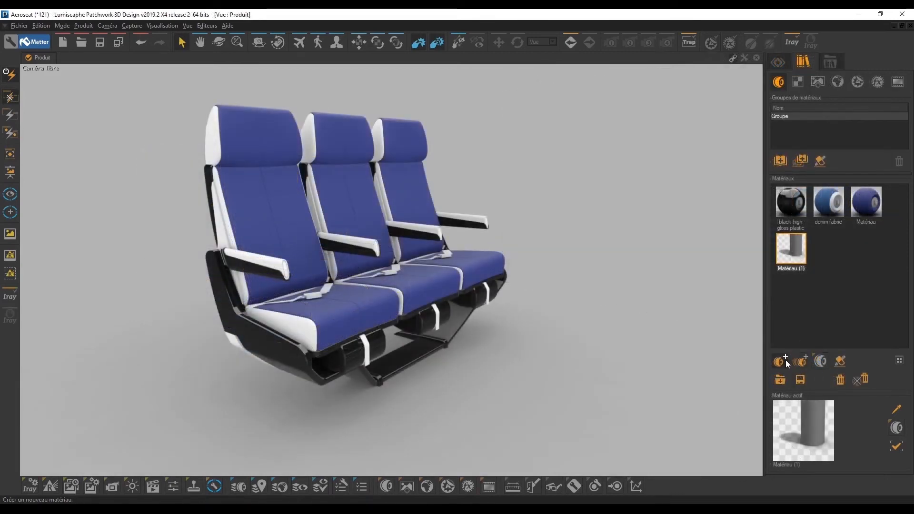
pyautogui.click(781, 360)
pyautogui.click(494, 253)
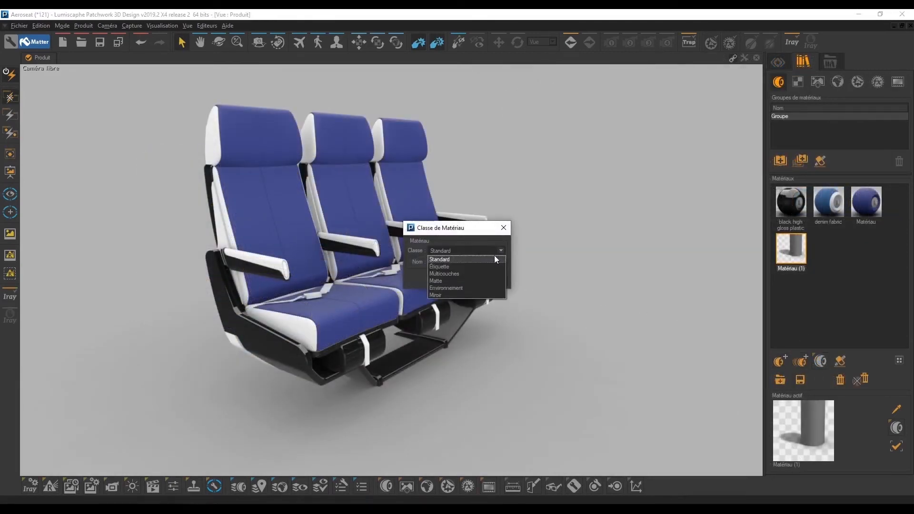
pyautogui.click(478, 288)
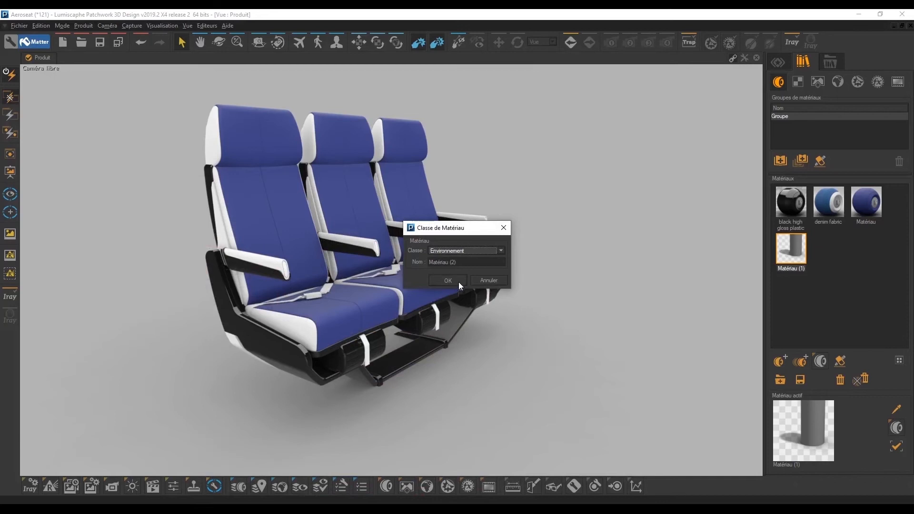
pyautogui.click(457, 281)
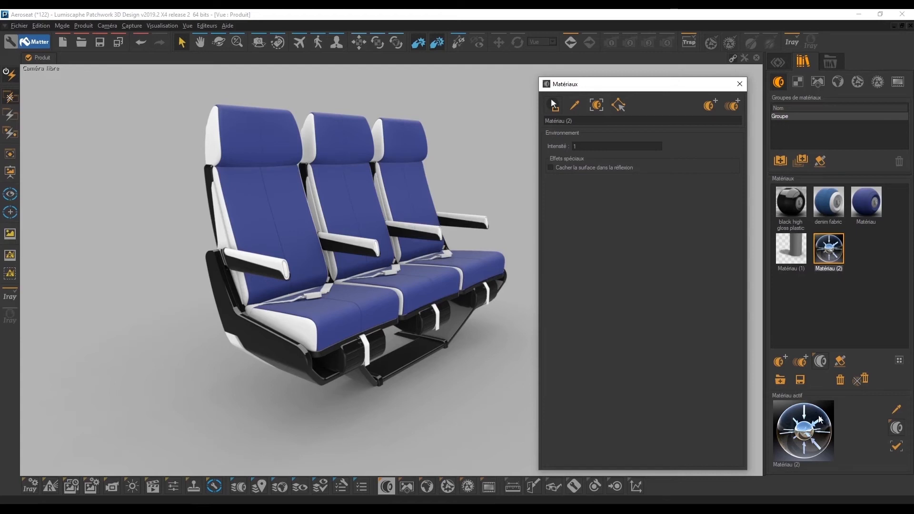
pyautogui.click(740, 84)
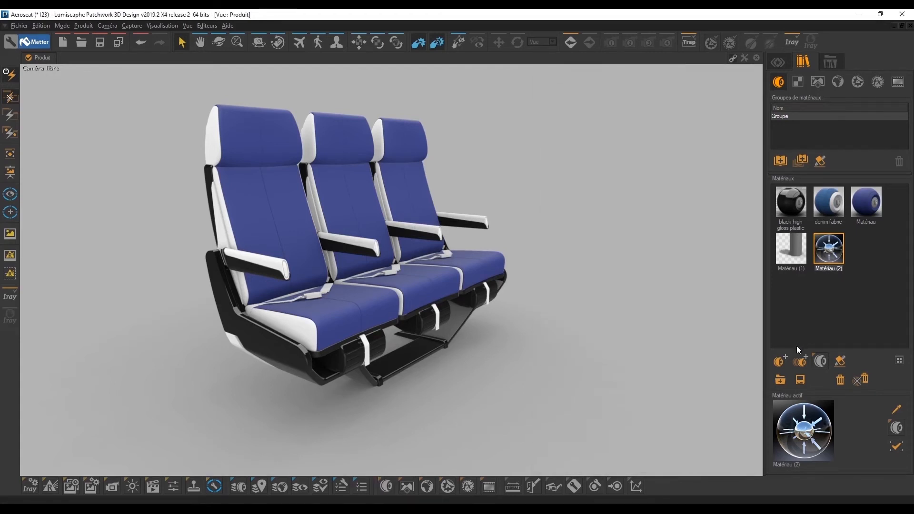
# - Create a new material of the Étiquette class and check its label properties
pyautogui.click(781, 360)
pyautogui.click(471, 251)
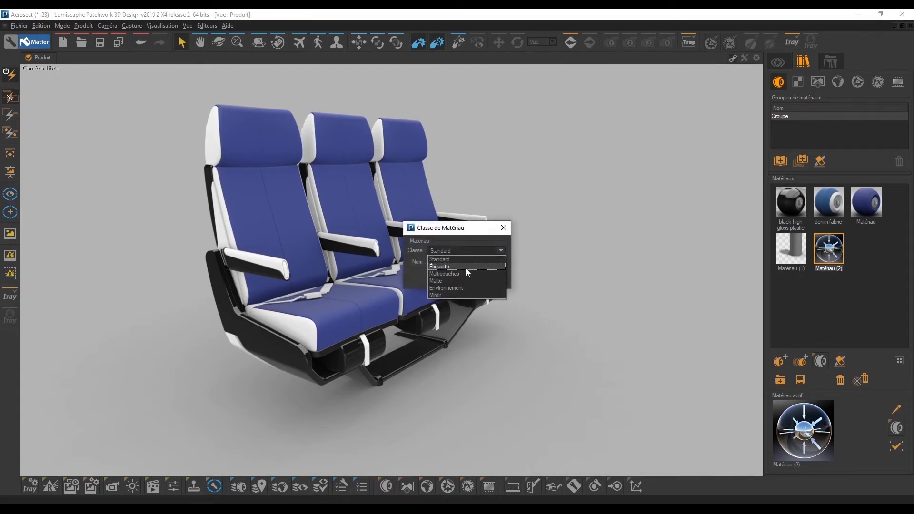
pyautogui.click(463, 260)
pyautogui.click(451, 278)
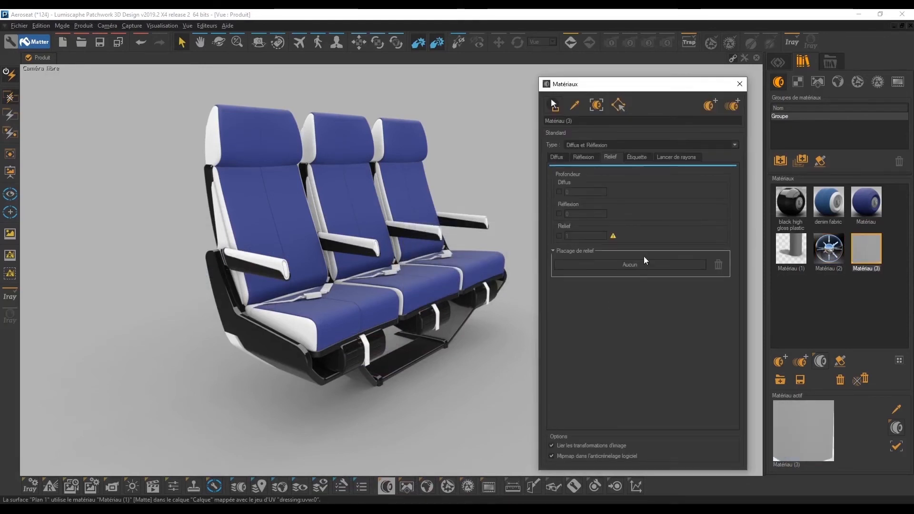
pyautogui.click(635, 159)
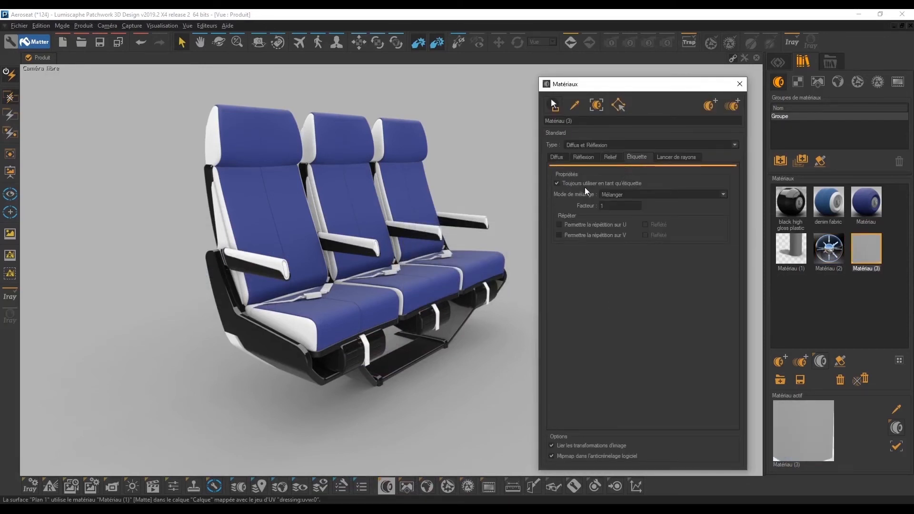
# - Set the label material's diffuse filter to an off-white of RGB 236, 234, 219
pyautogui.click(561, 156)
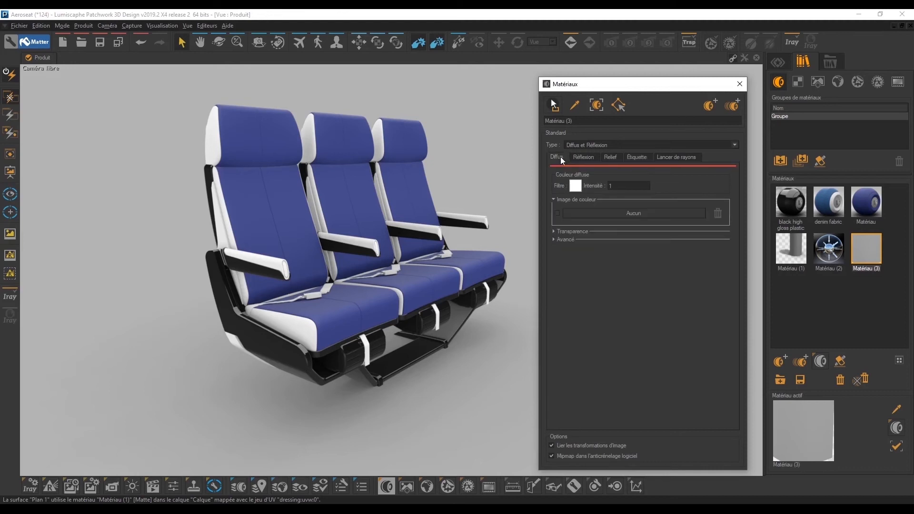
pyautogui.click(576, 186)
pyautogui.click(469, 214)
pyautogui.click(589, 312)
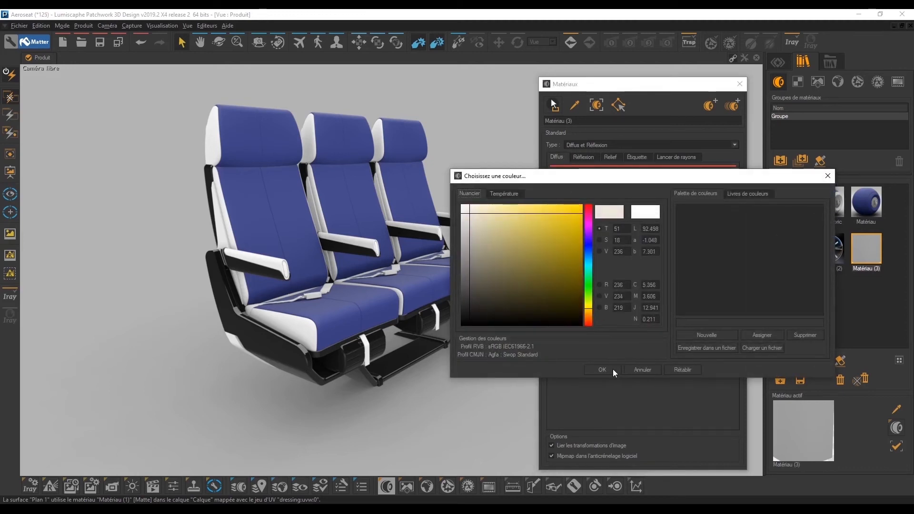
pyautogui.click(612, 370)
# - Assign the MASK LS 02 texture as the label material's transparency map
pyautogui.click(575, 234)
pyautogui.click(604, 266)
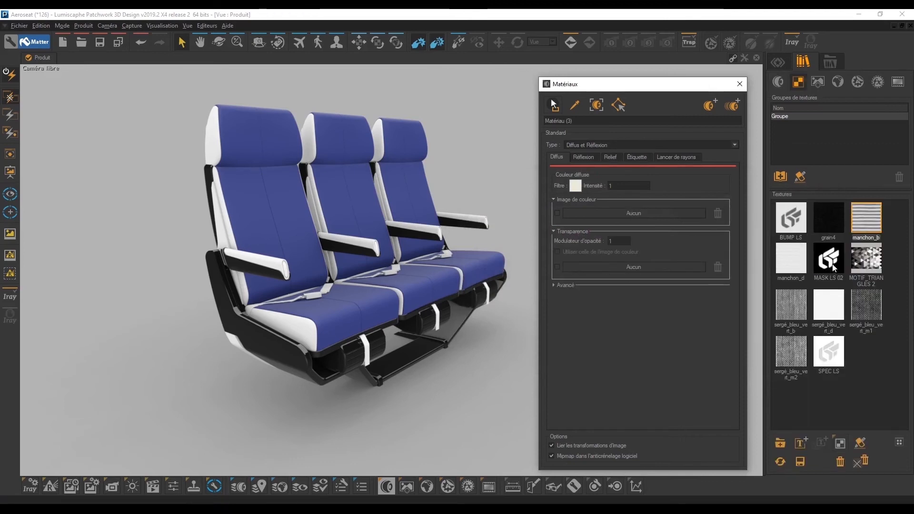
pyautogui.moveTo(833, 268); pyautogui.dragTo(646, 268)
# - Assign the BUMP LS texture as the label's relief map and enable its relief depth
pyautogui.click(609, 158)
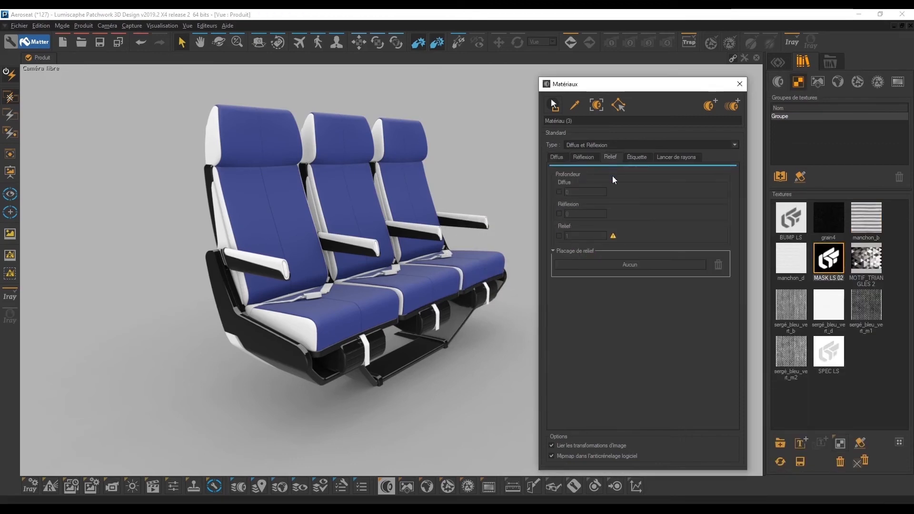
pyautogui.moveTo(790, 217); pyautogui.dragTo(619, 264)
pyautogui.click(559, 236)
# - Set the label's image width to 10 and apply the label to the nearest seat's backrest
pyautogui.doubleClick(602, 366)
pyautogui.write('10')
pyautogui.press('Return')
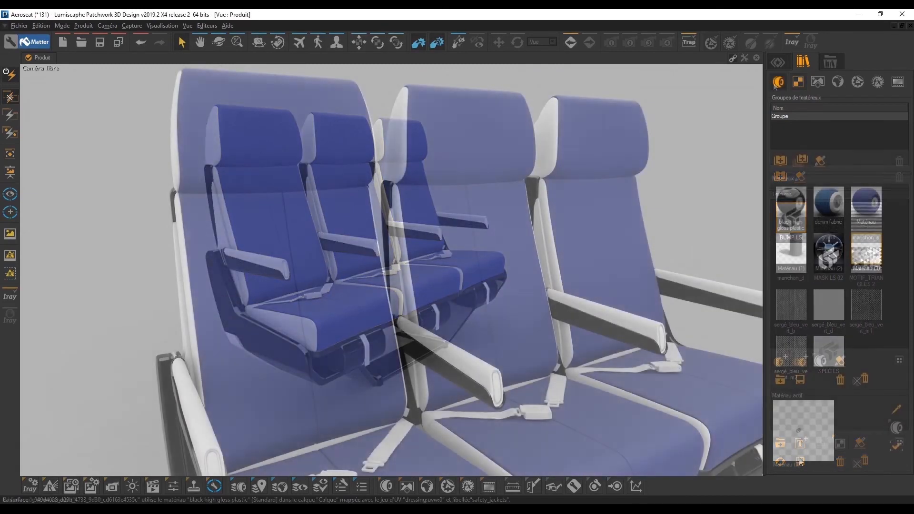
pyautogui.moveTo(866, 248); pyautogui.dragTo(337, 237)
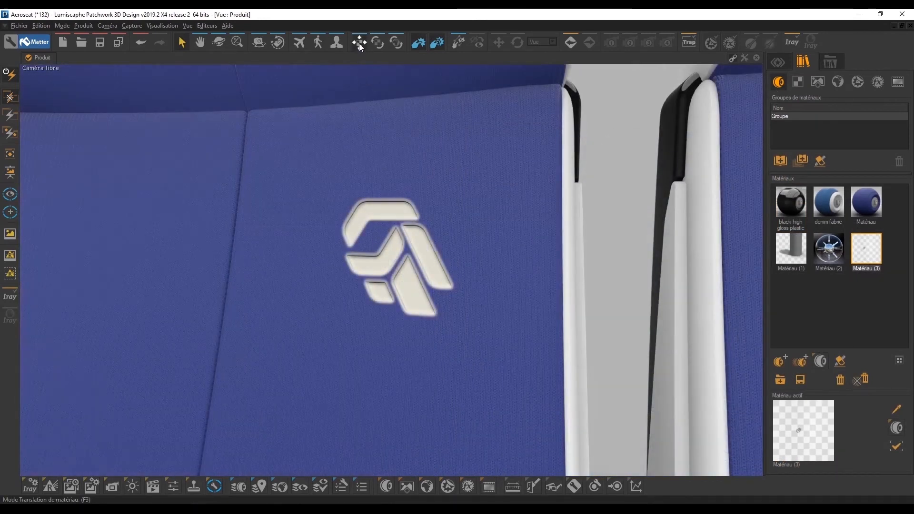
# - Translate the logo label on the nearest seat's backrest up to the right-hand upper corner, just below the headrest
pyautogui.press('m')
pyautogui.moveTo(387, 270); pyautogui.dragTo(409, 97)
pyautogui.click(378, 47)
pyautogui.moveTo(409, 97); pyautogui.dragTo(407, 92)
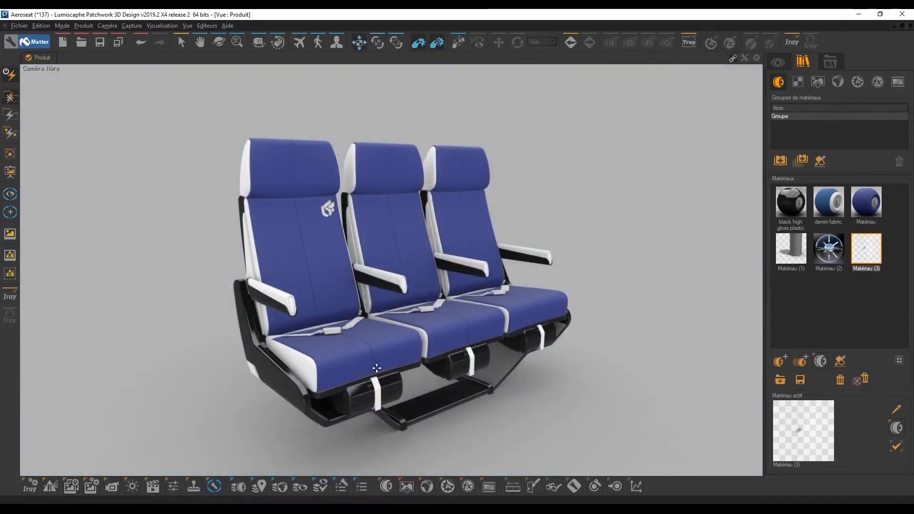
# - Open the aspect layers editor (Calques d'aspect) and add a new aspect layer above the existing Calque layer
pyautogui.click(242, 489)
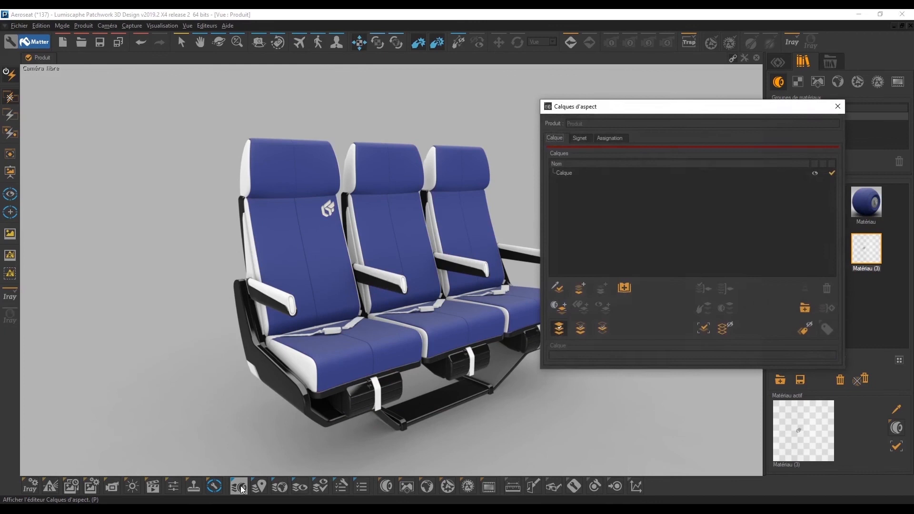
pyautogui.moveTo(658, 107); pyautogui.dragTo(679, 112)
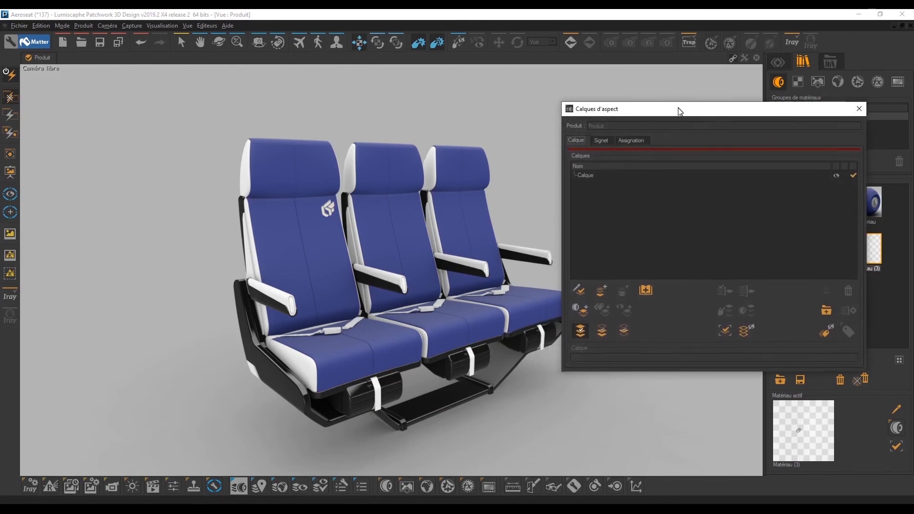
pyautogui.click(210, 24)
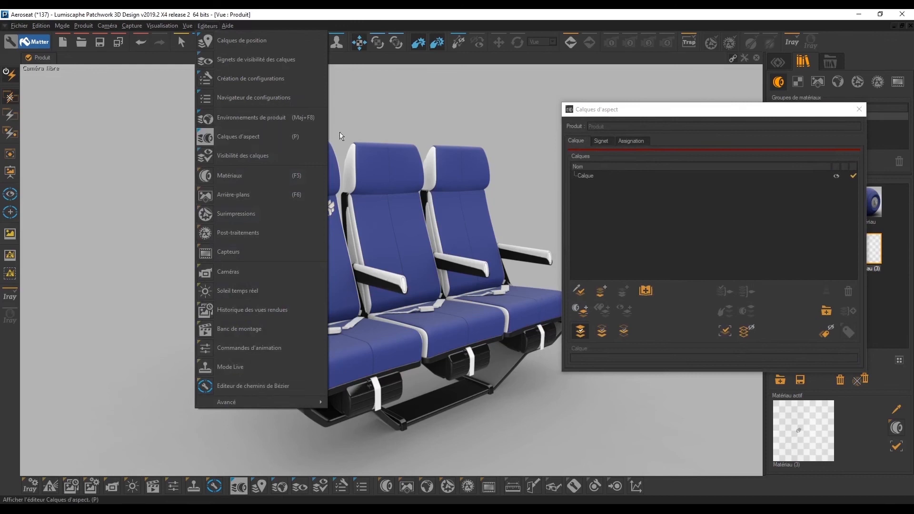
pyautogui.click(627, 114)
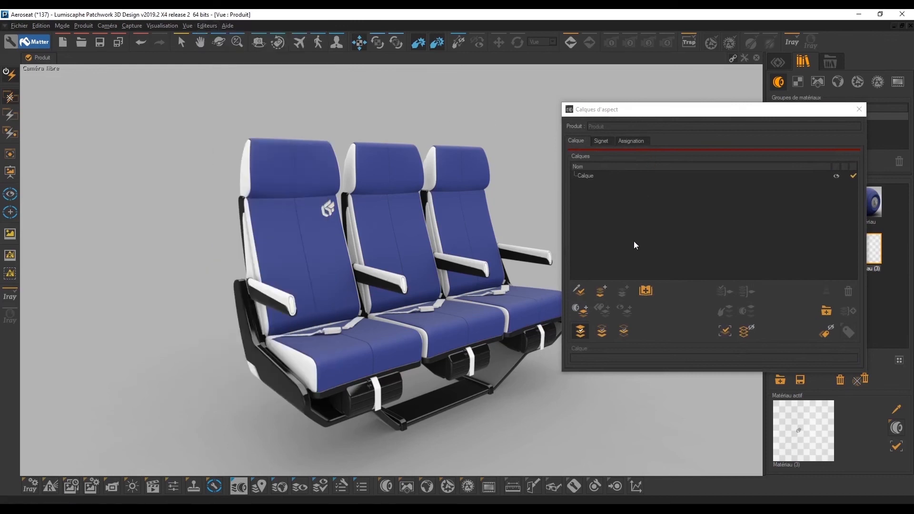
pyautogui.click(602, 289)
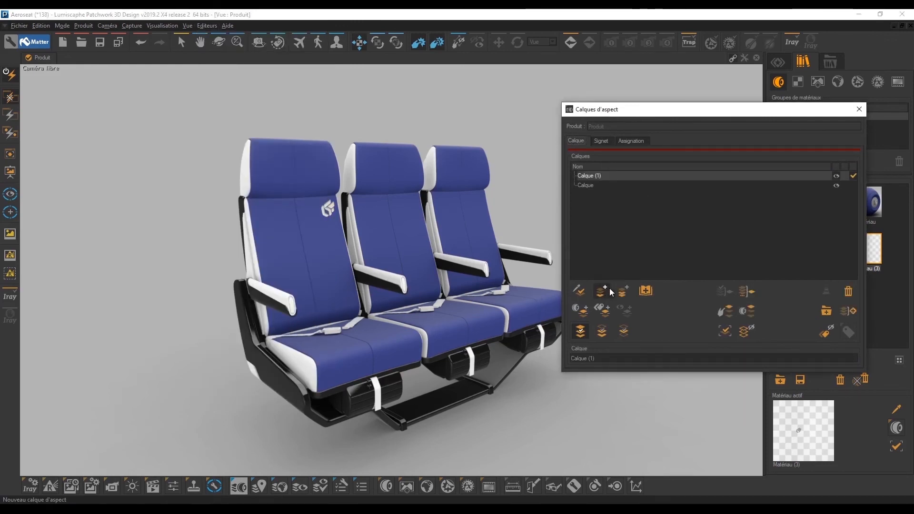